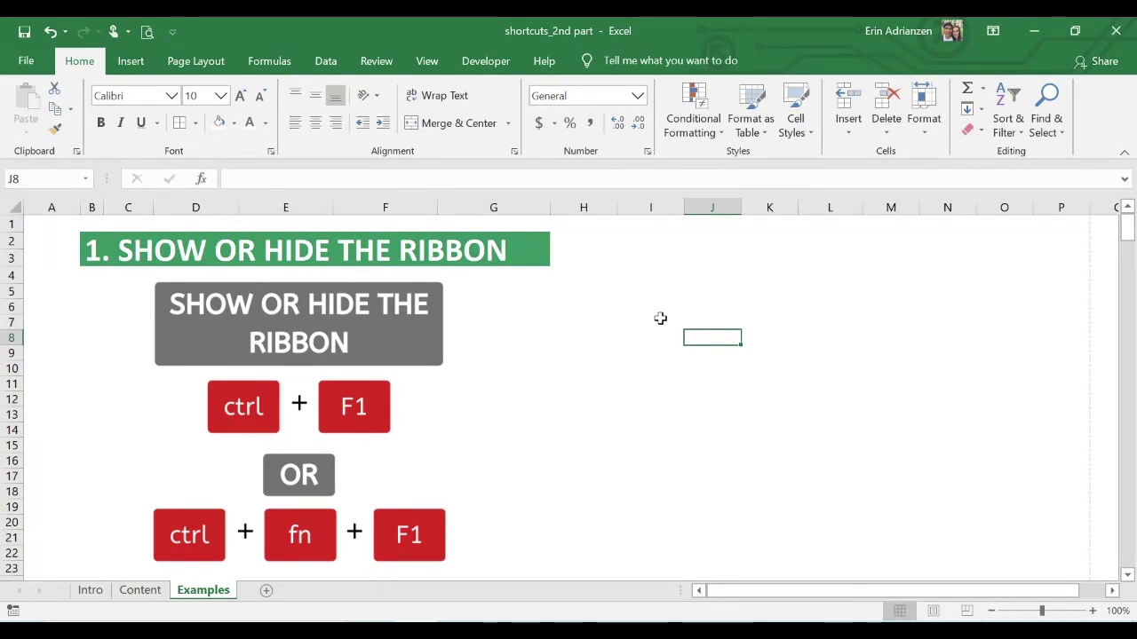
Hide the ribbon, bring it back, and hide it again
key("ctrl+F1")
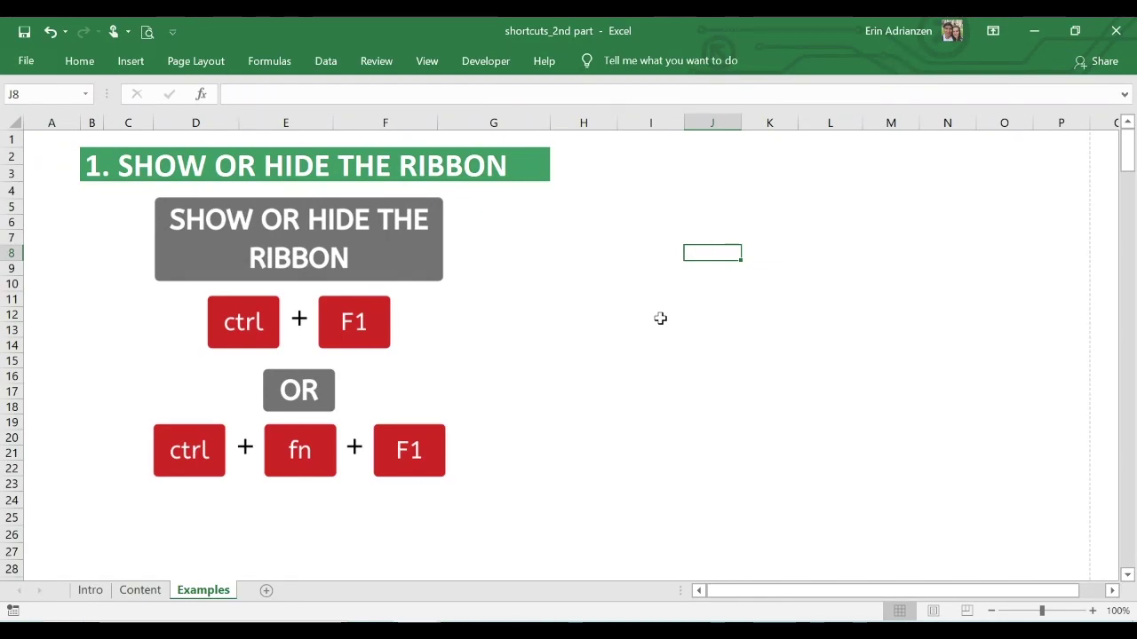
key("ctrl+F1")
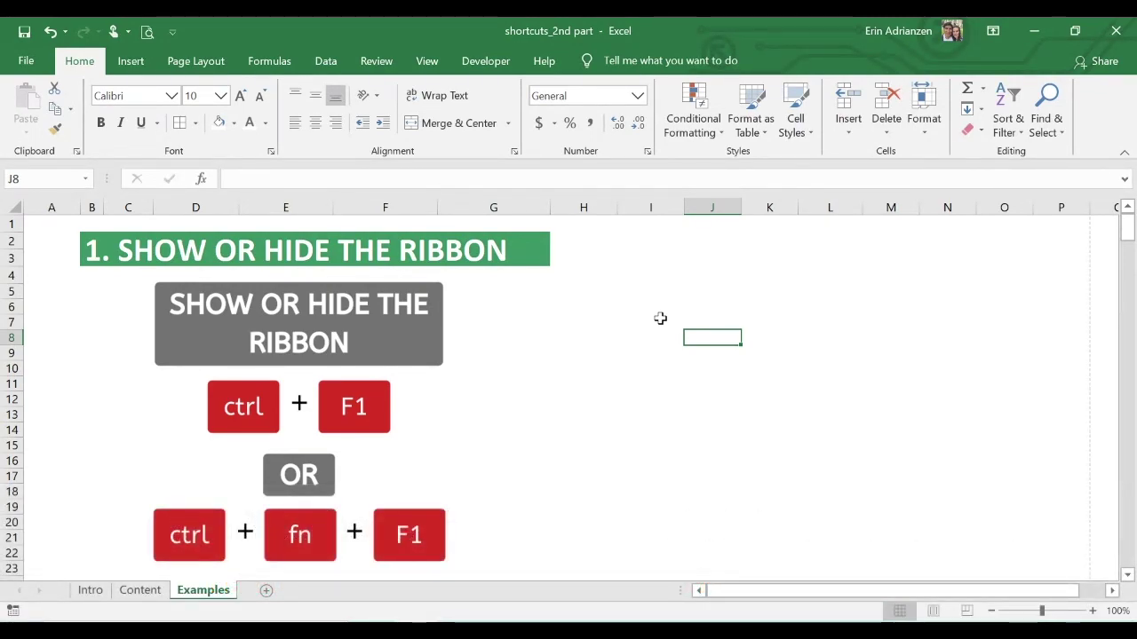
key("ctrl+F1")
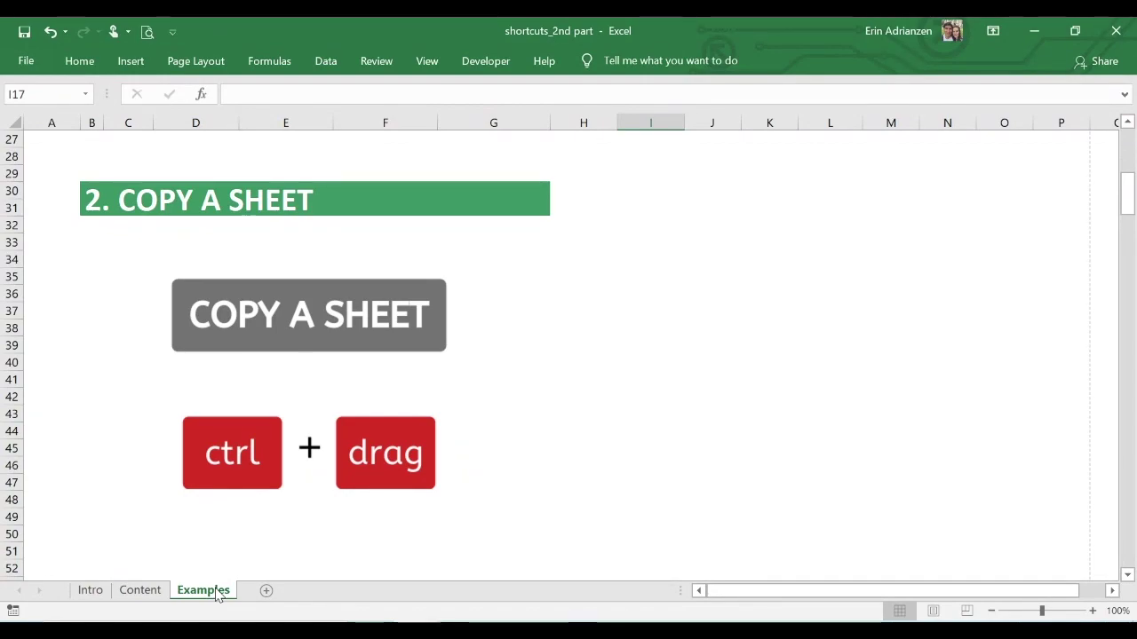
Duplicate the Examples sheet directly after the original, check the copy's contents, and return to the Examples sheet
left_click_drag(218, 593, 266, 588)
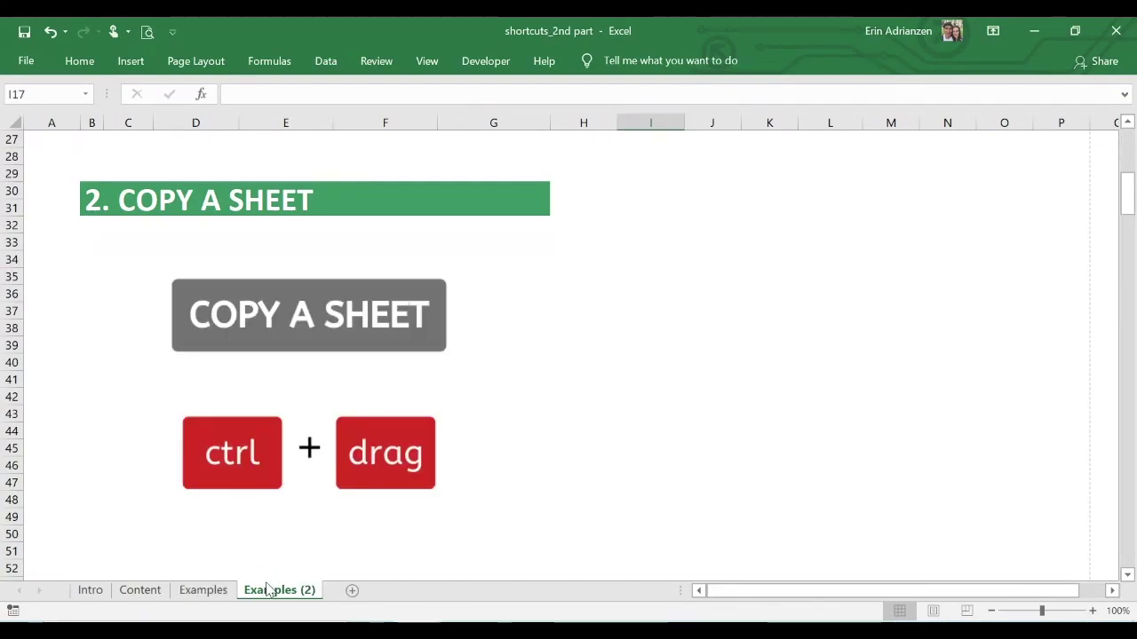
left_click(216, 595)
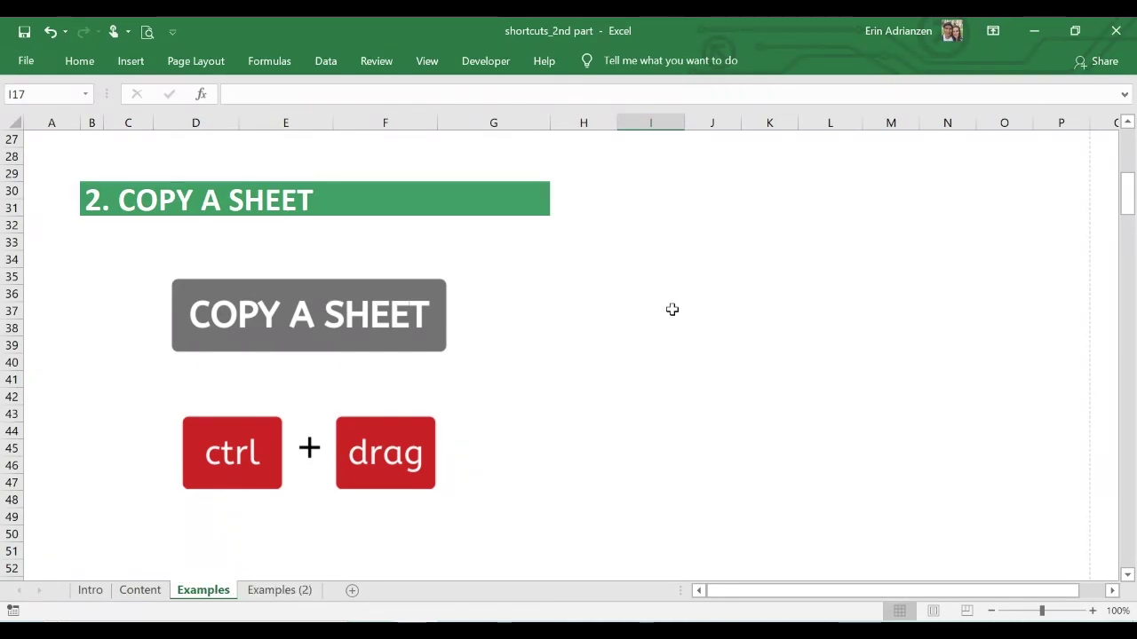
left_click(275, 596)
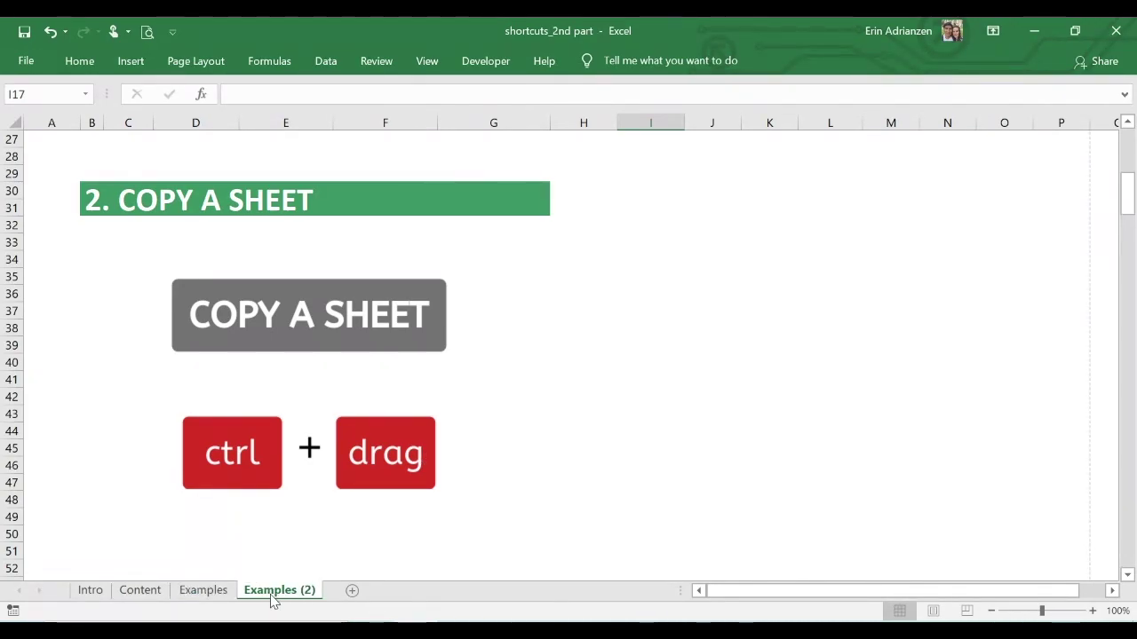
scroll(551, 388, "up", 6)
scroll(552, 389, "down", 3)
scroll(551, 388, "down", 4)
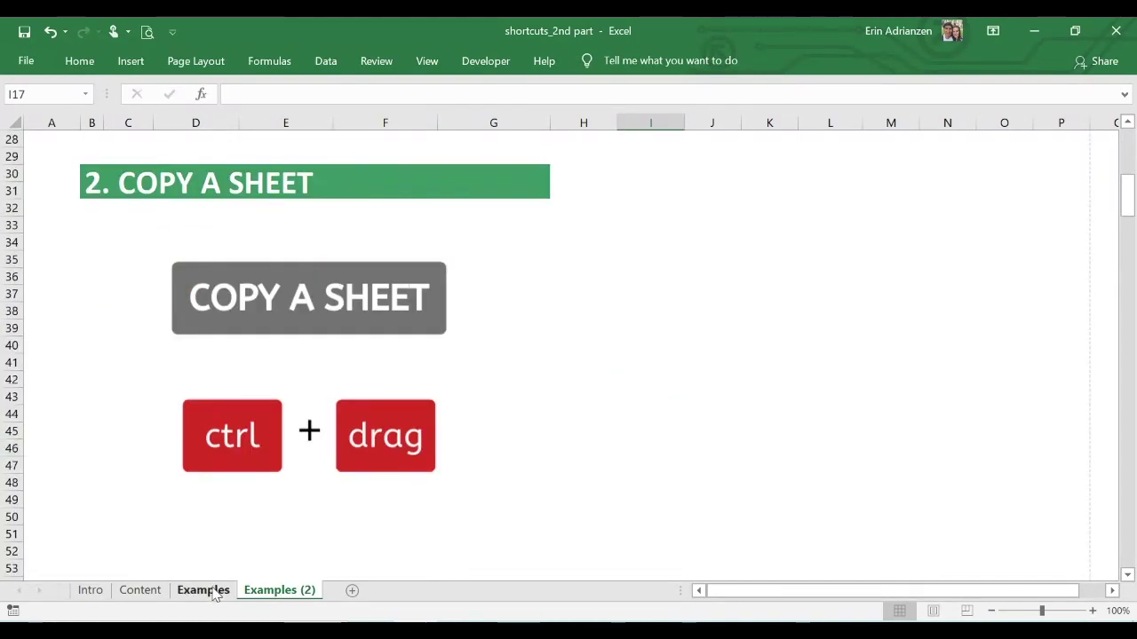
left_click(213, 593)
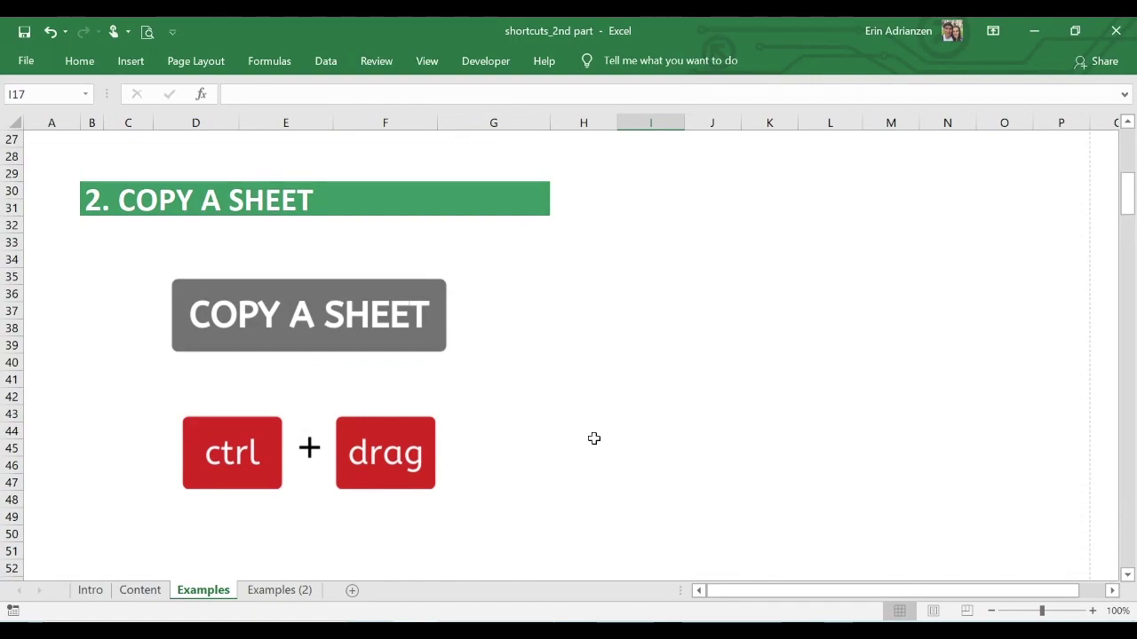
Hide the Date Delivered column (E) of the section 3 table and undo the hiding
scroll(594, 439, "down", 2)
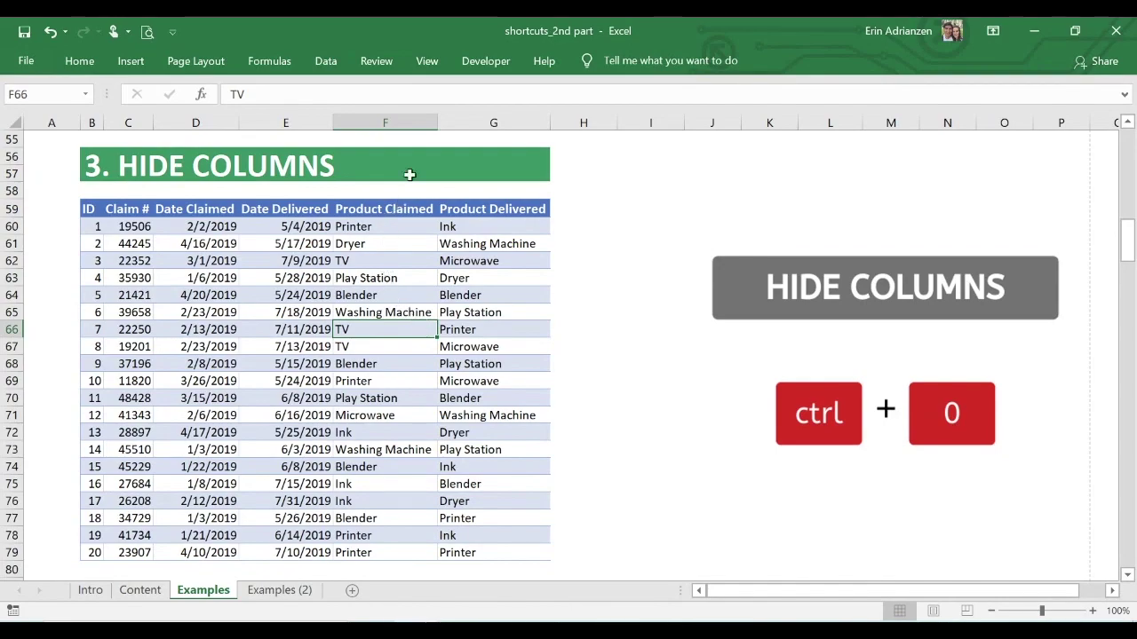
left_click(297, 312)
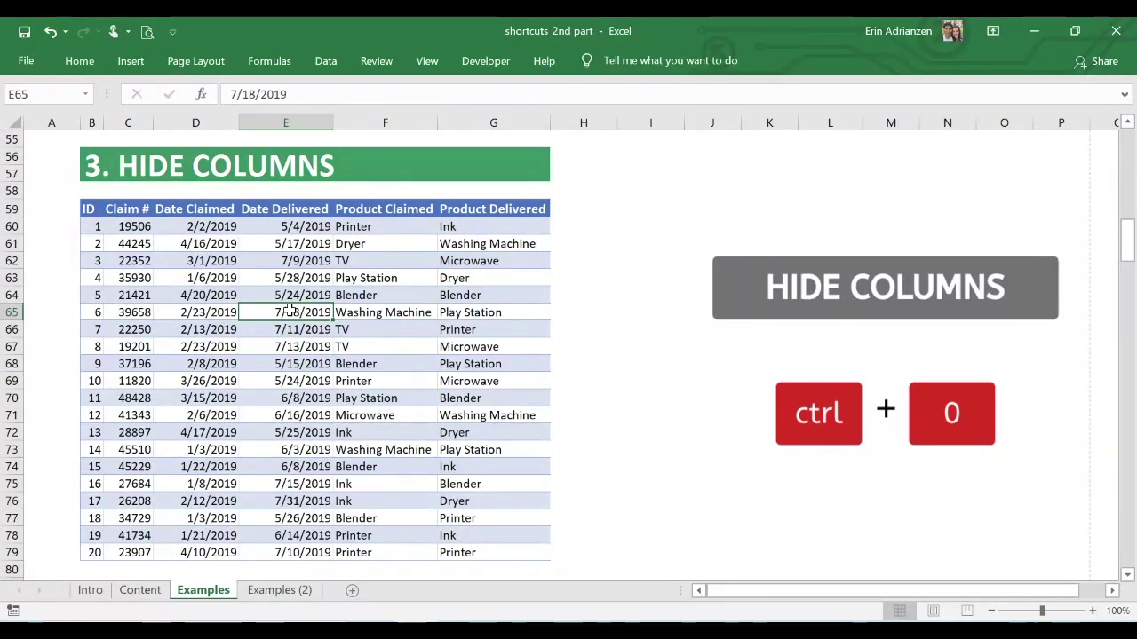
key("ctrl+0")
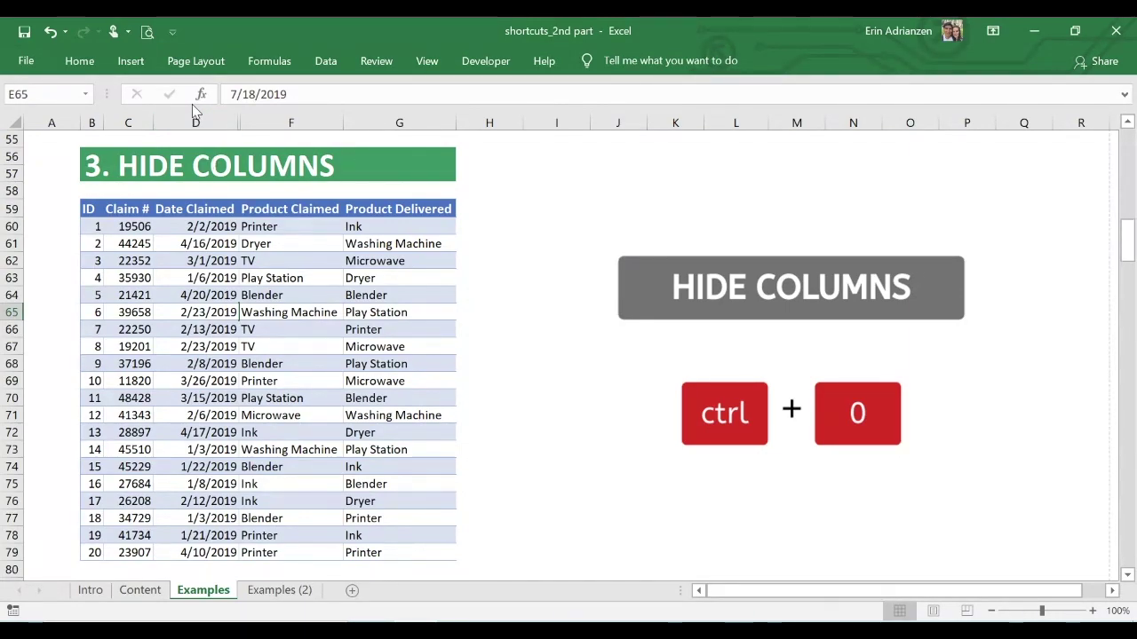
left_click(51, 31)
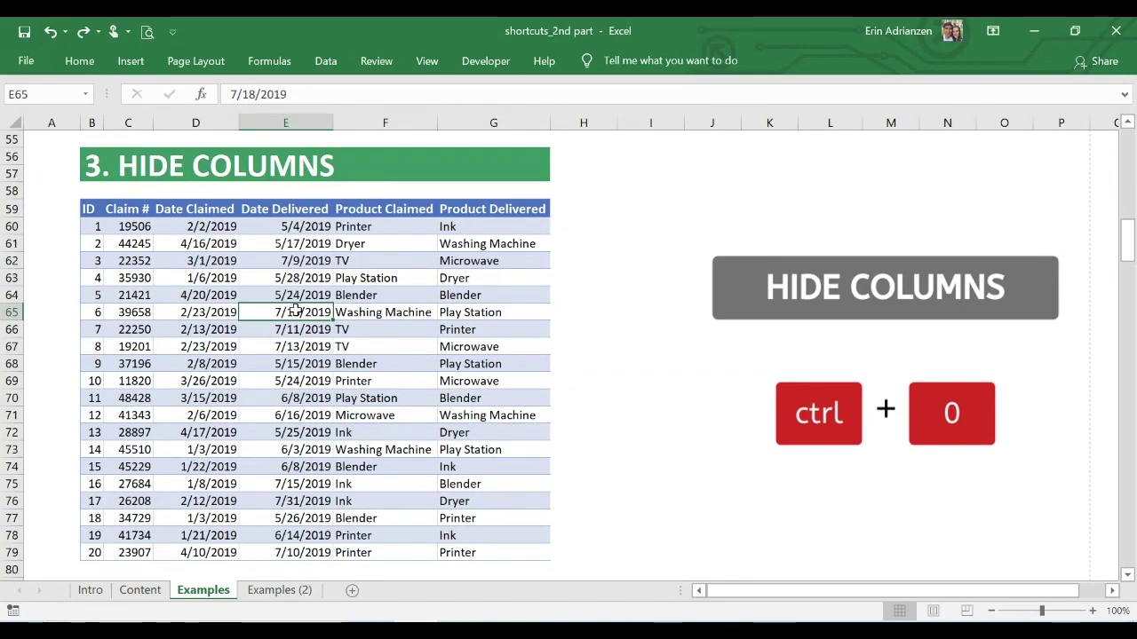
Hide the Date Delivered and Product Claimed columns (E and F) together in section 3, and undo the hiding
left_click(345, 332)
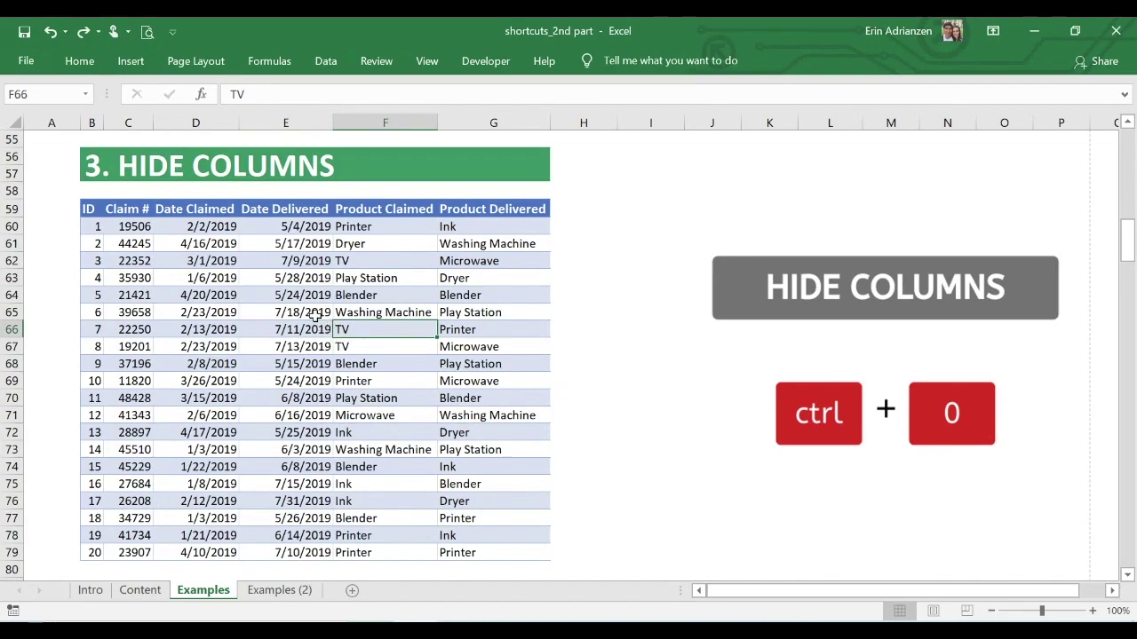
left_click_drag(316, 315, 354, 314)
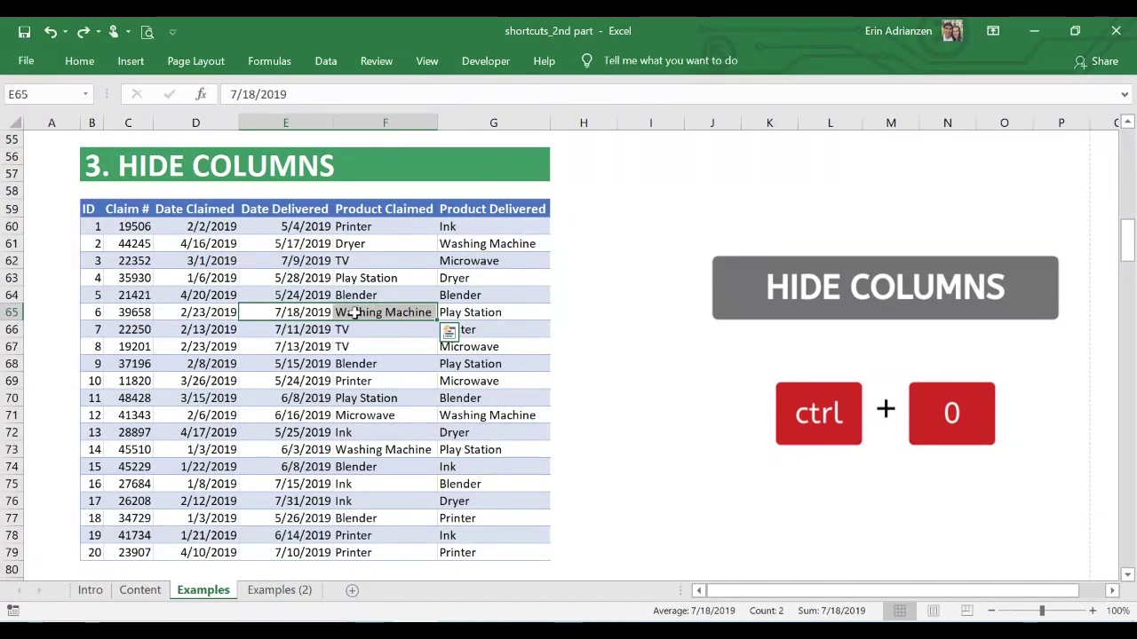
key("ctrl+0")
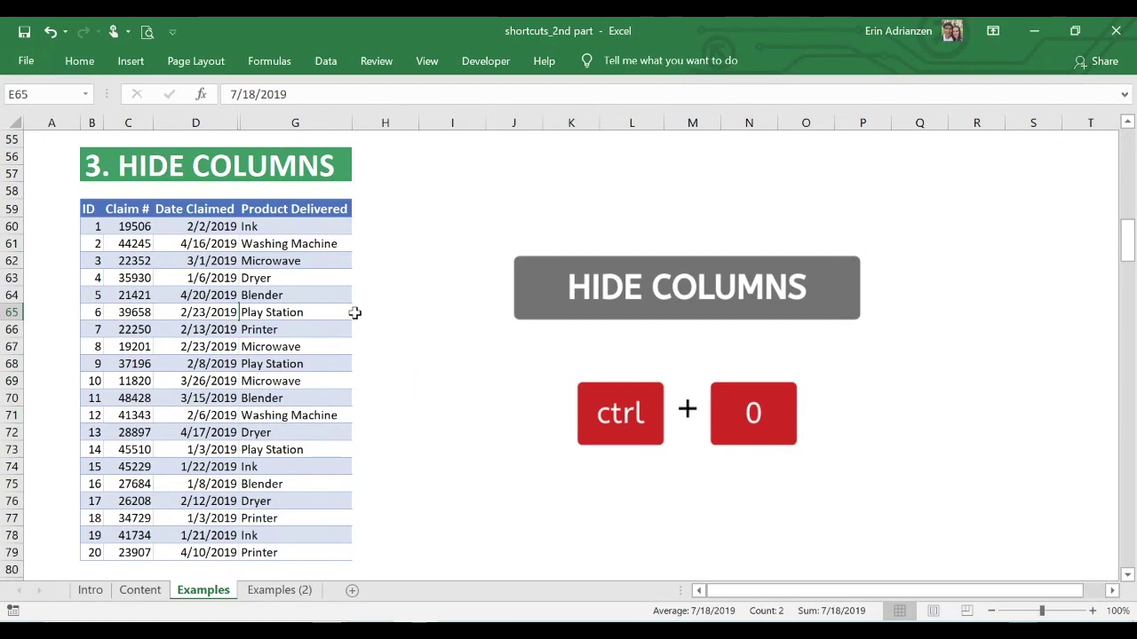
left_click(50, 32)
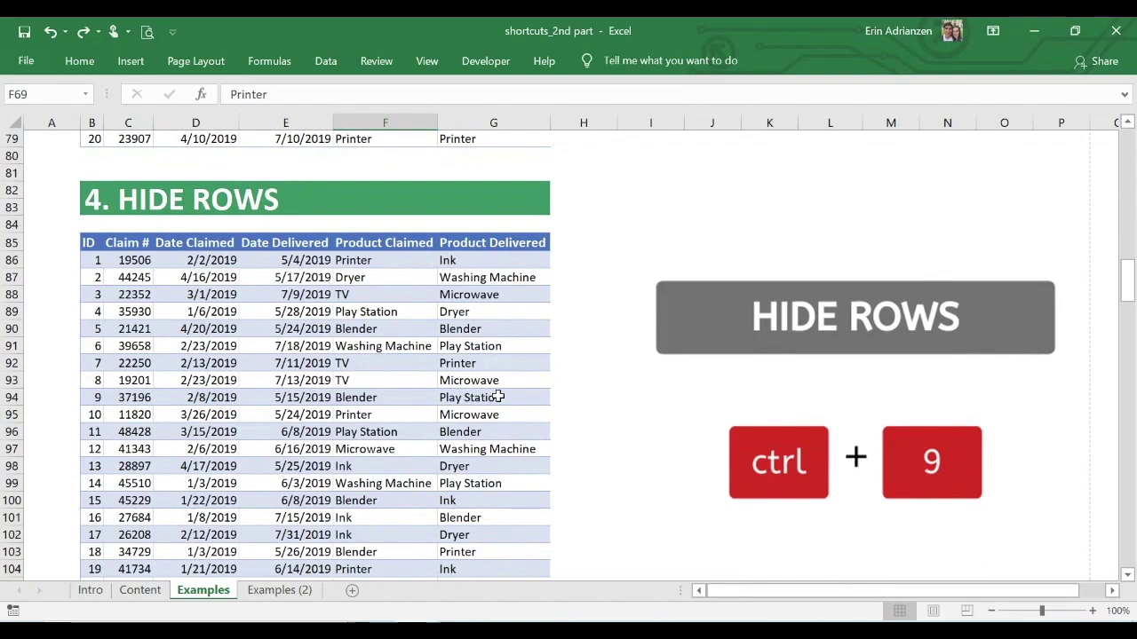
Hide row 94, the record with ID 9, in the section 4 Hide Rows table
scroll(498, 397, "down", 1)
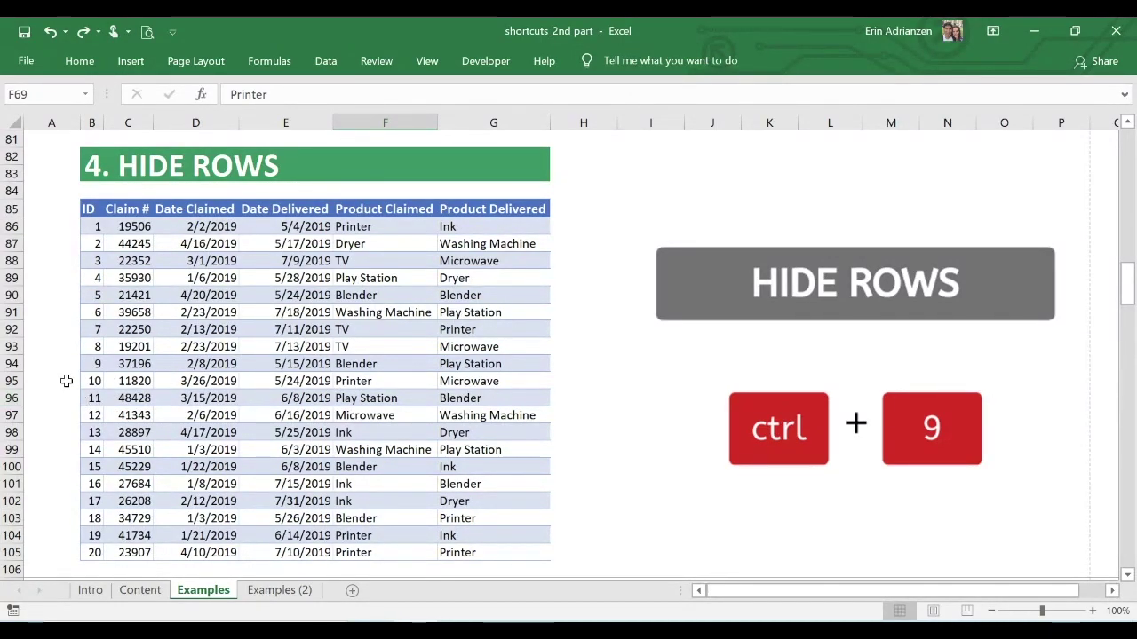
left_click(125, 363)
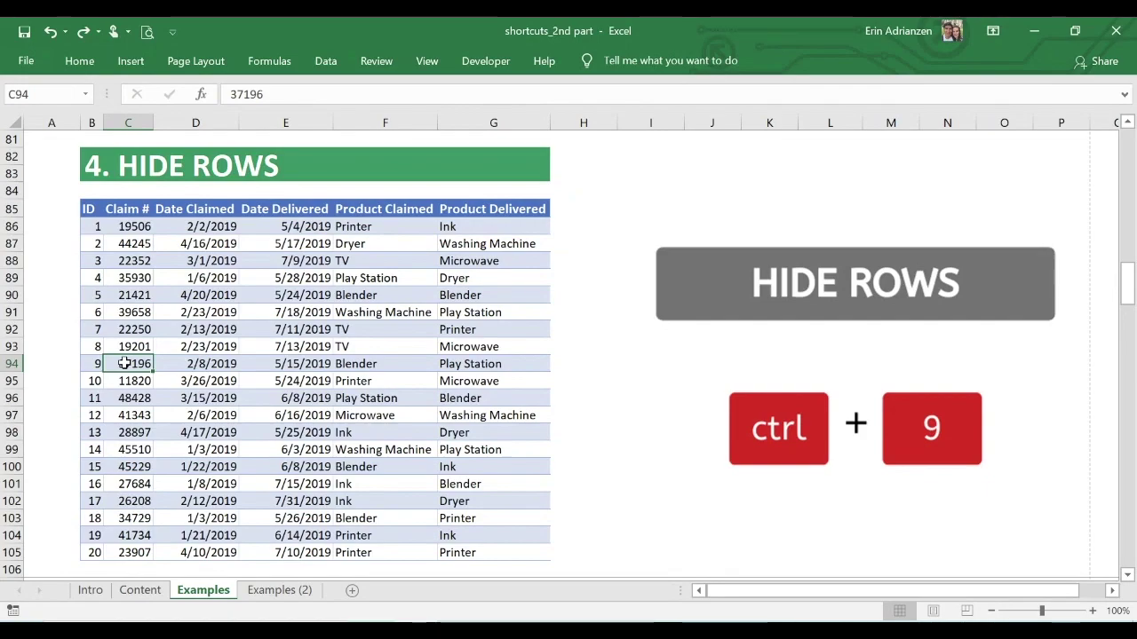
key("ctrl+9")
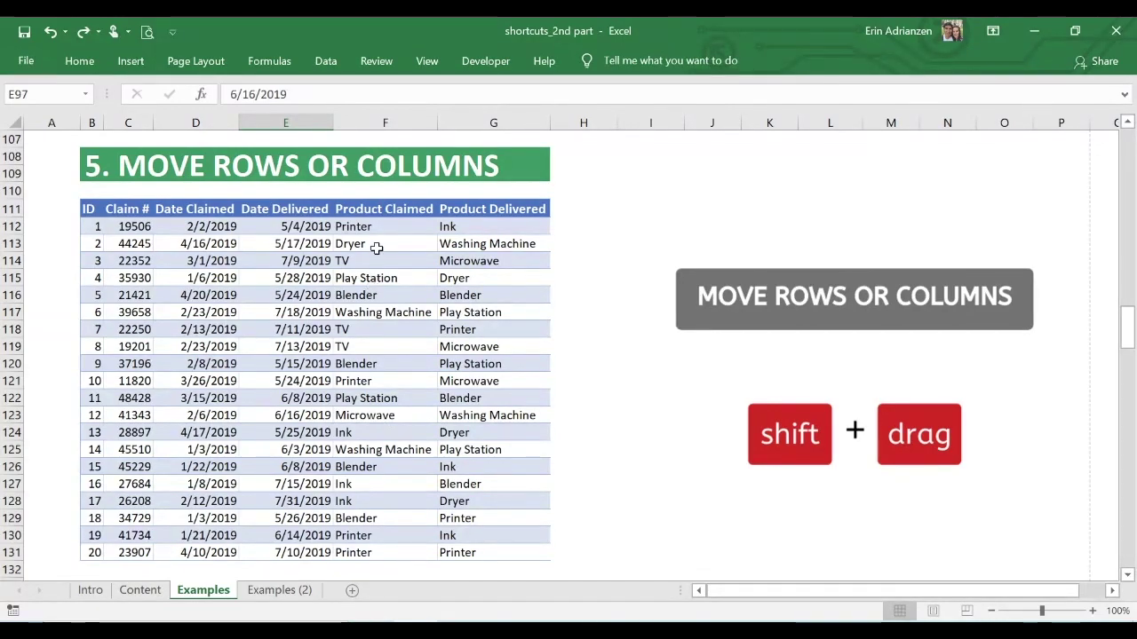
Shift the Product Claimed cells F111:F131 in front of Date Delivered, and move them back in front of Product Delivered
left_click(387, 209)
left_click_drag(386, 208, 365, 567)
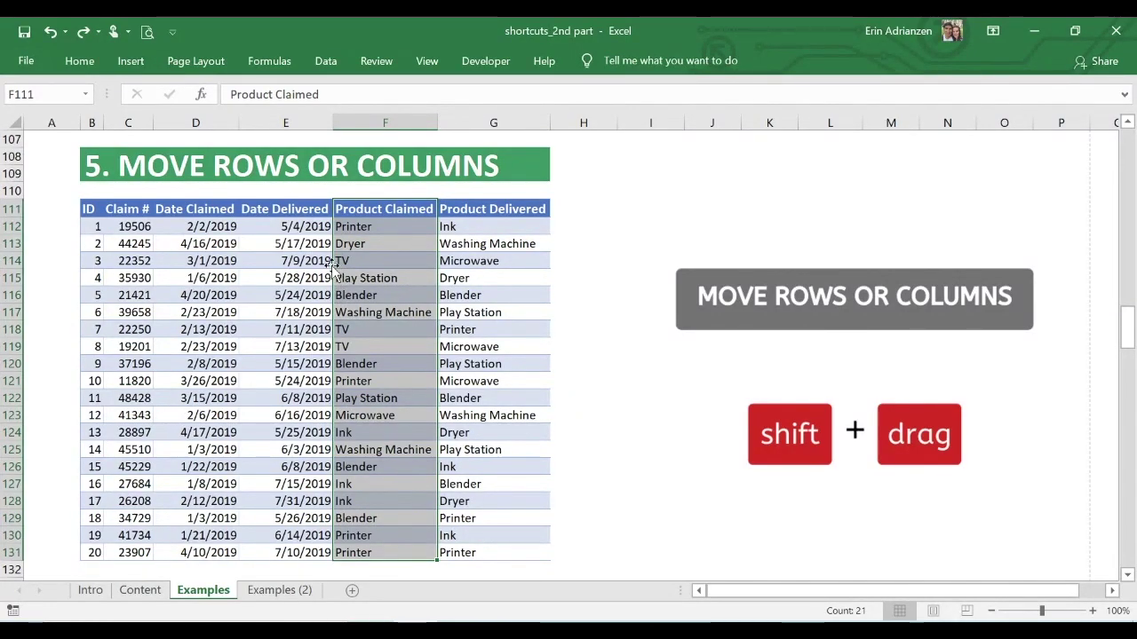
left_click_drag(335, 267, 242, 277, "shift")
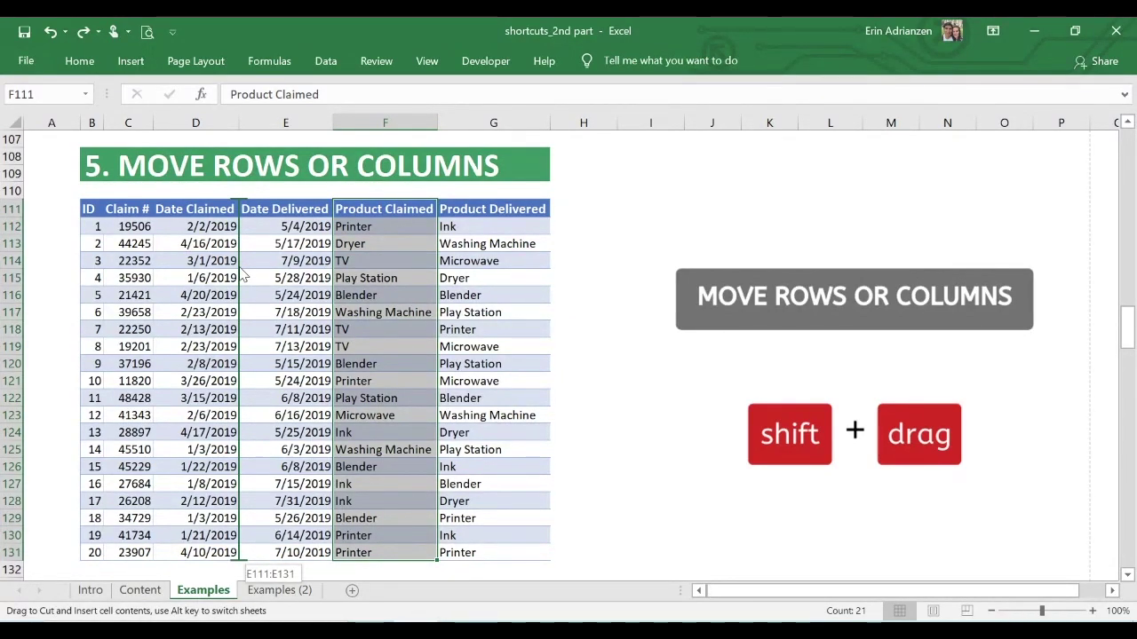
left_click_drag(242, 277, 242, 276)
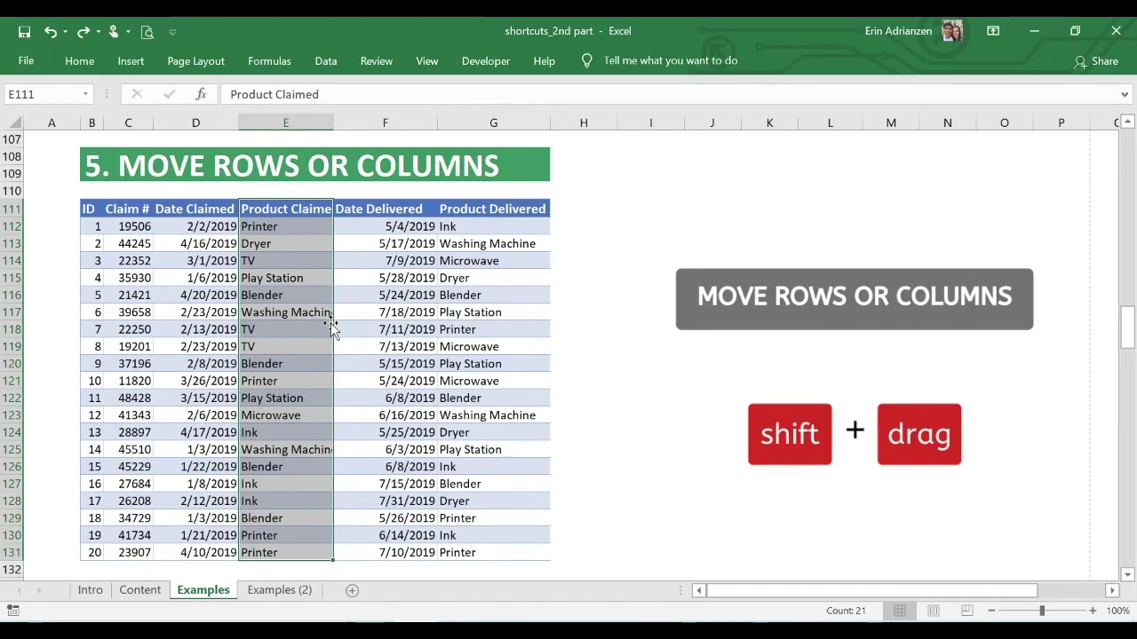
left_click_drag(330, 323, 451, 285)
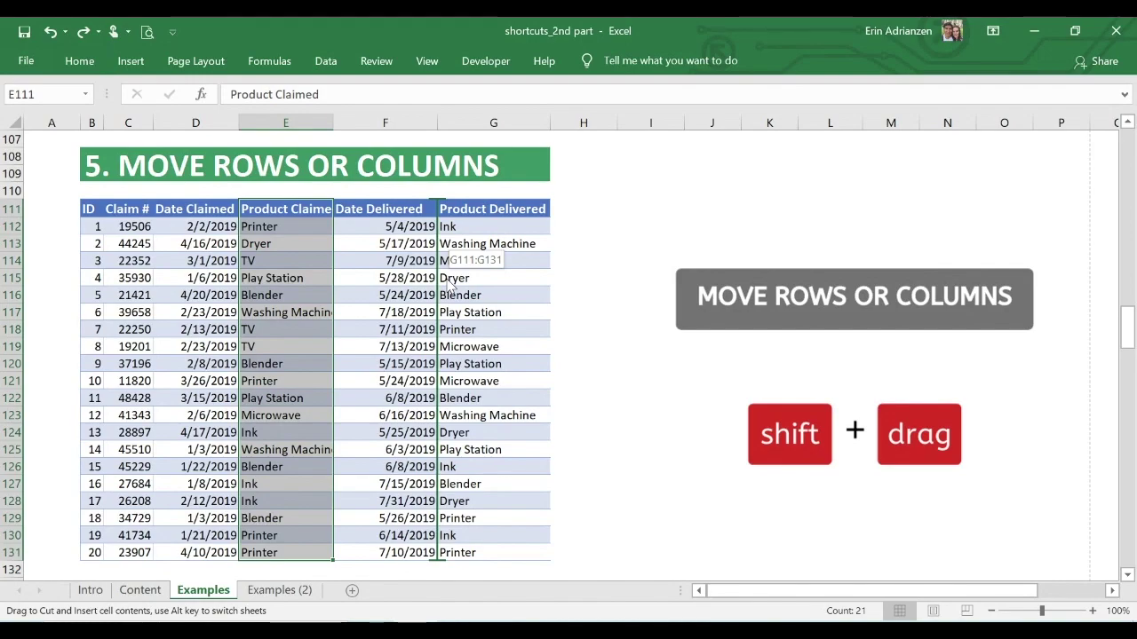
left_click_drag(451, 283, 447, 279)
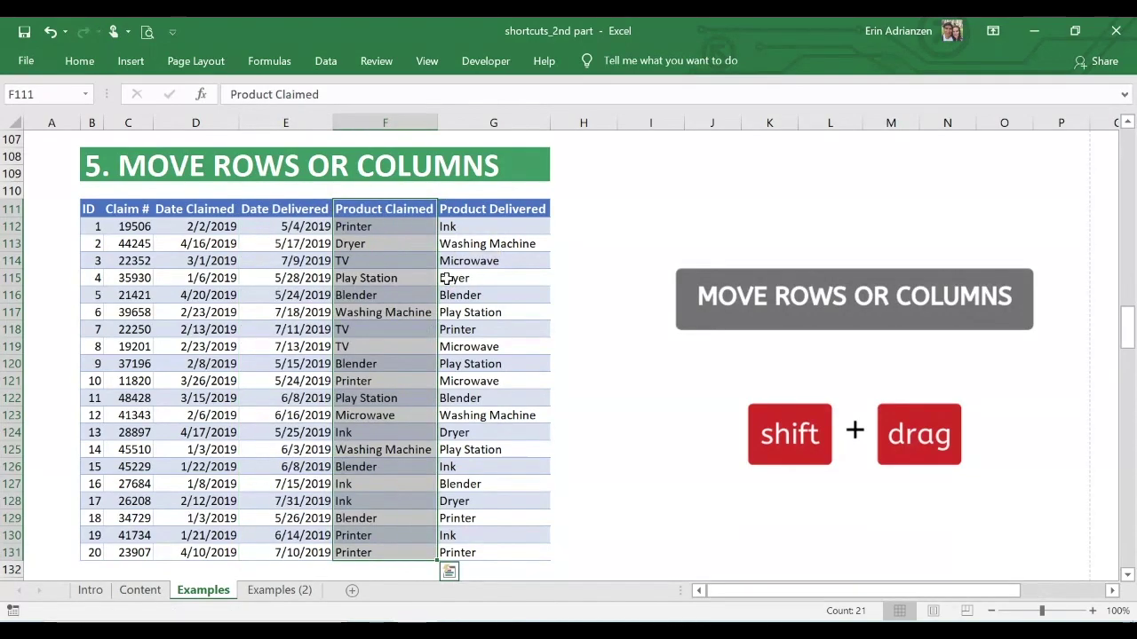
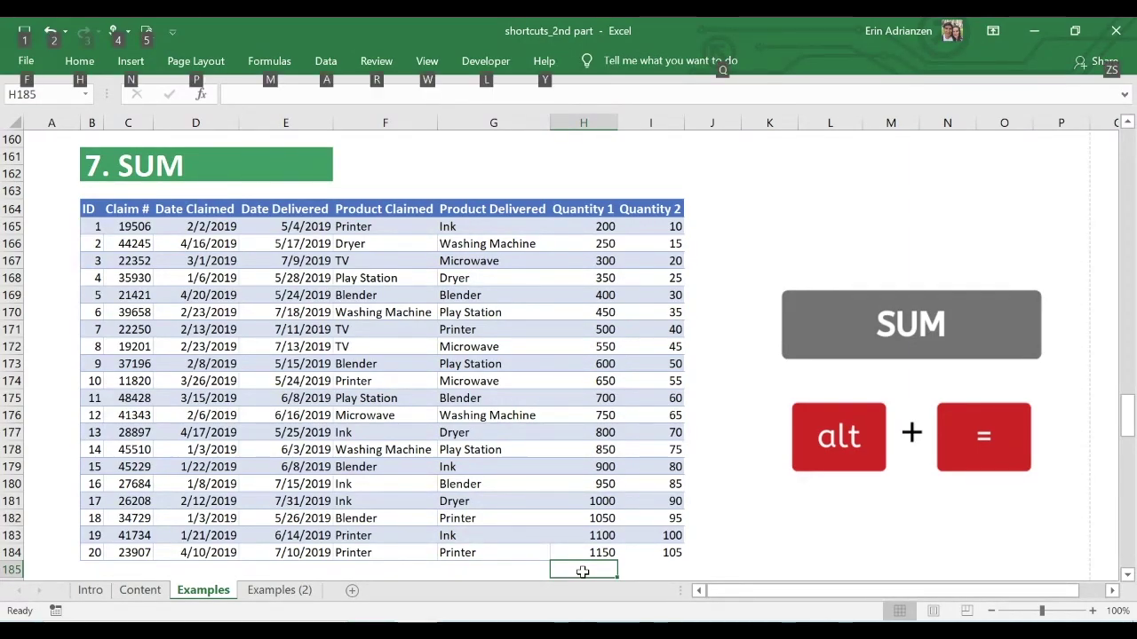
Add AutoSum totals beneath the section 7 table, for Quantity 1 in H185 and Quantity 2 in I185
key("alt+equal")
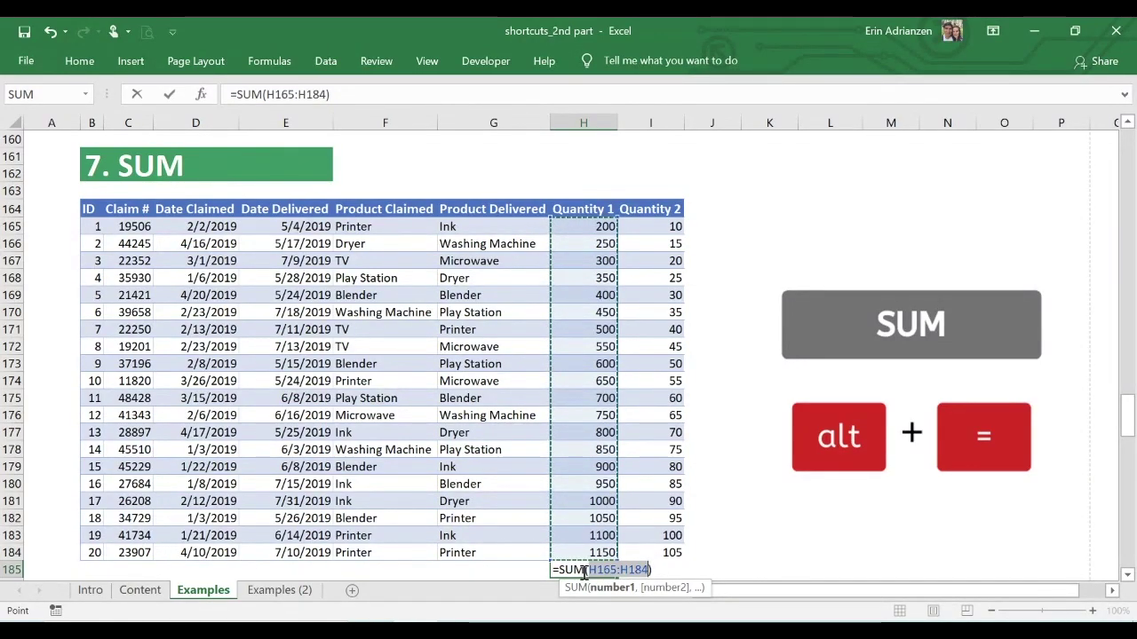
key("Return")
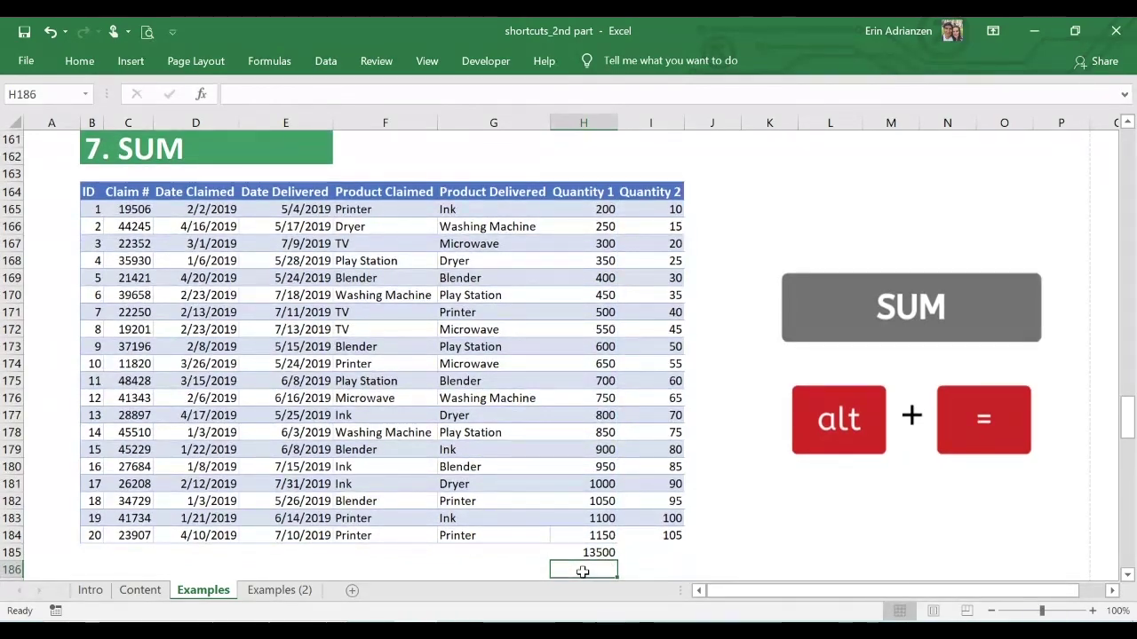
left_click(667, 553)
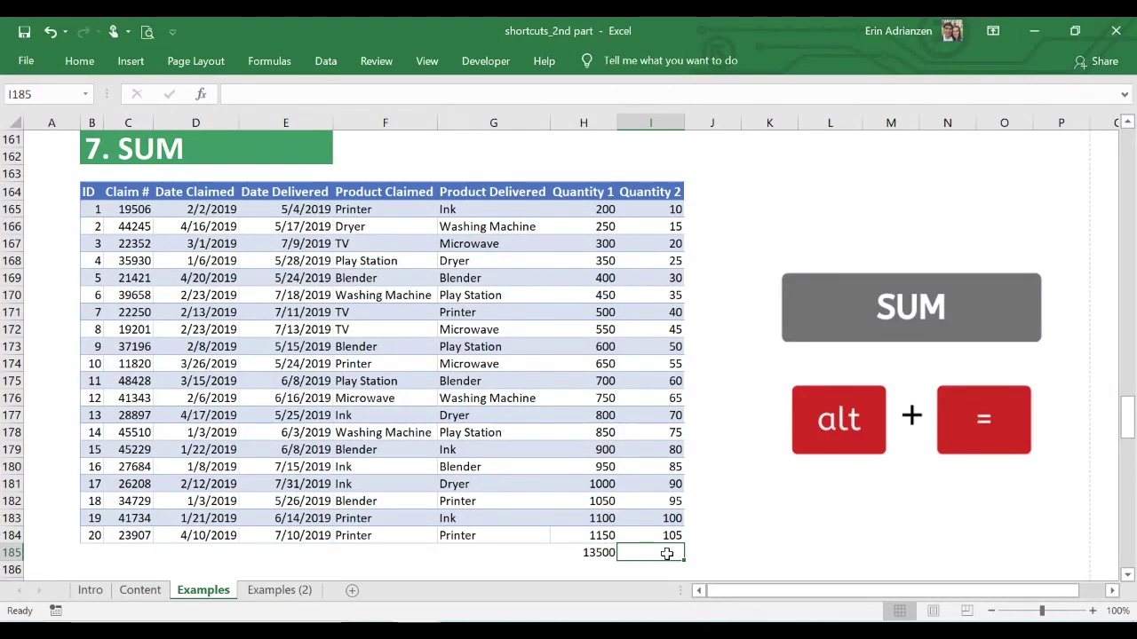
key("alt+equal")
key("Return")
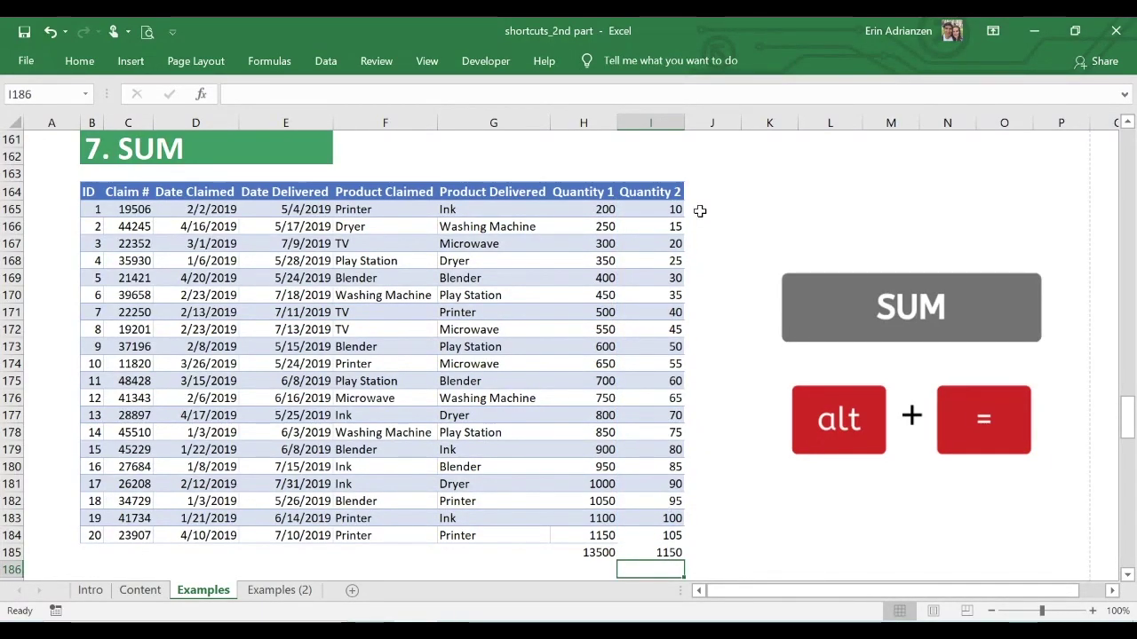
Sum Quantity 1 and Quantity 2 of the first record in J165 with =SUM(H165:I165), and fill the formula down to J184
left_click_drag(605, 209, 655, 209)
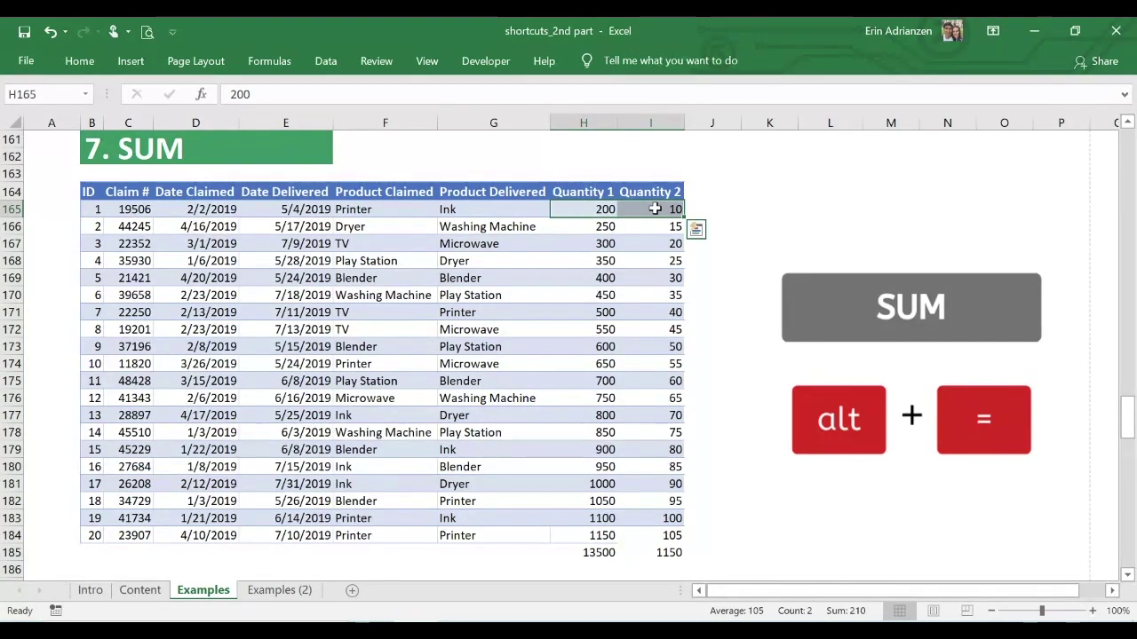
left_click(694, 209)
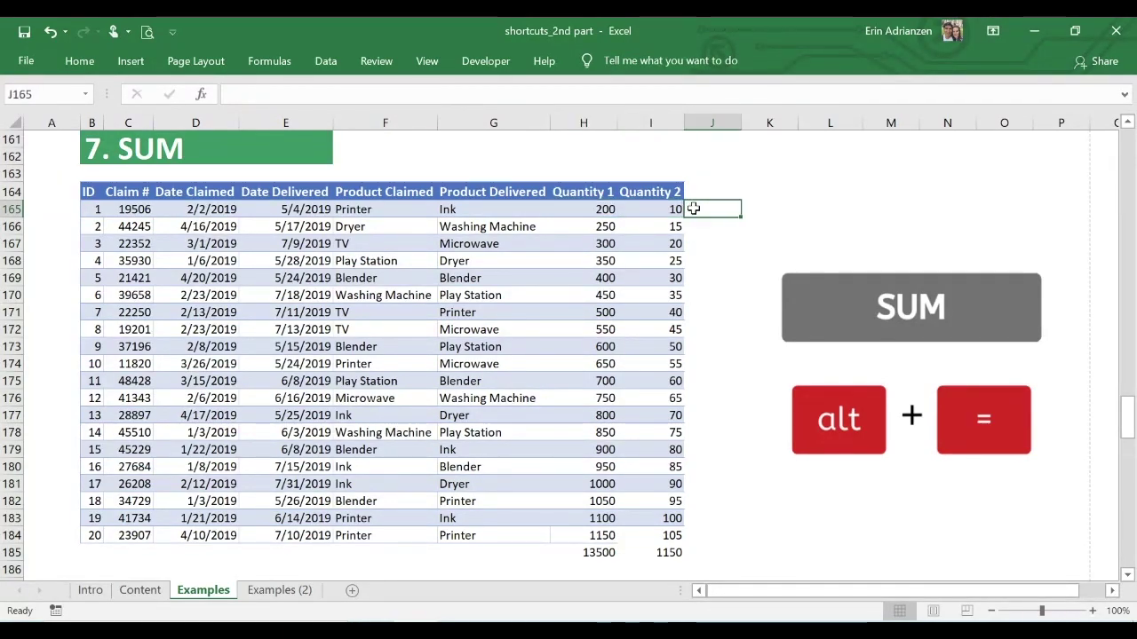
key("alt+equal")
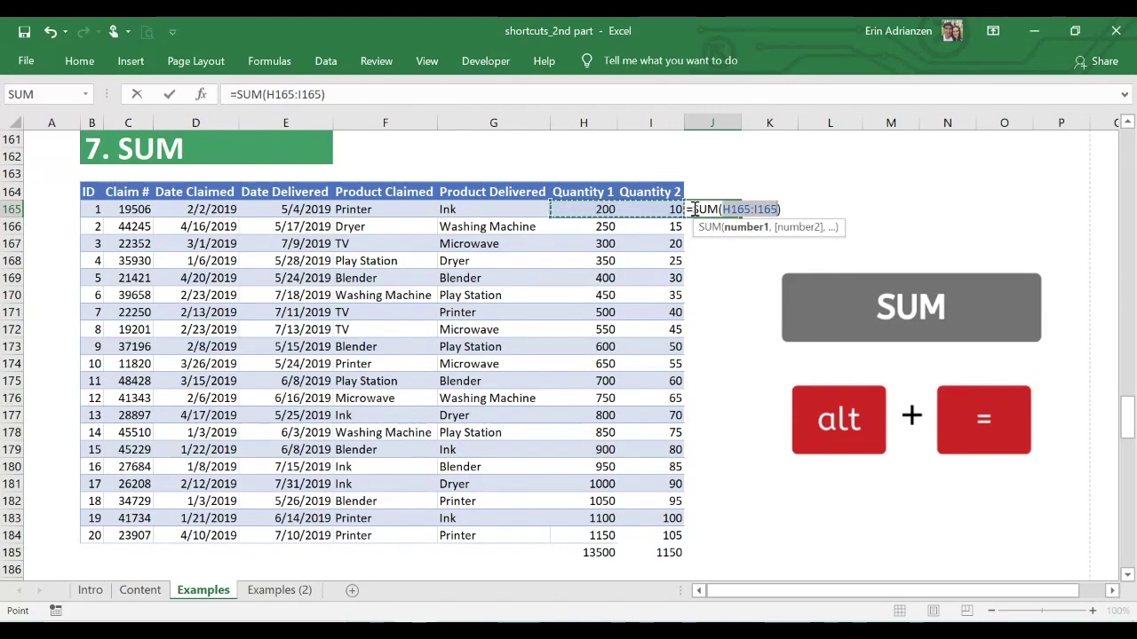
key("Return")
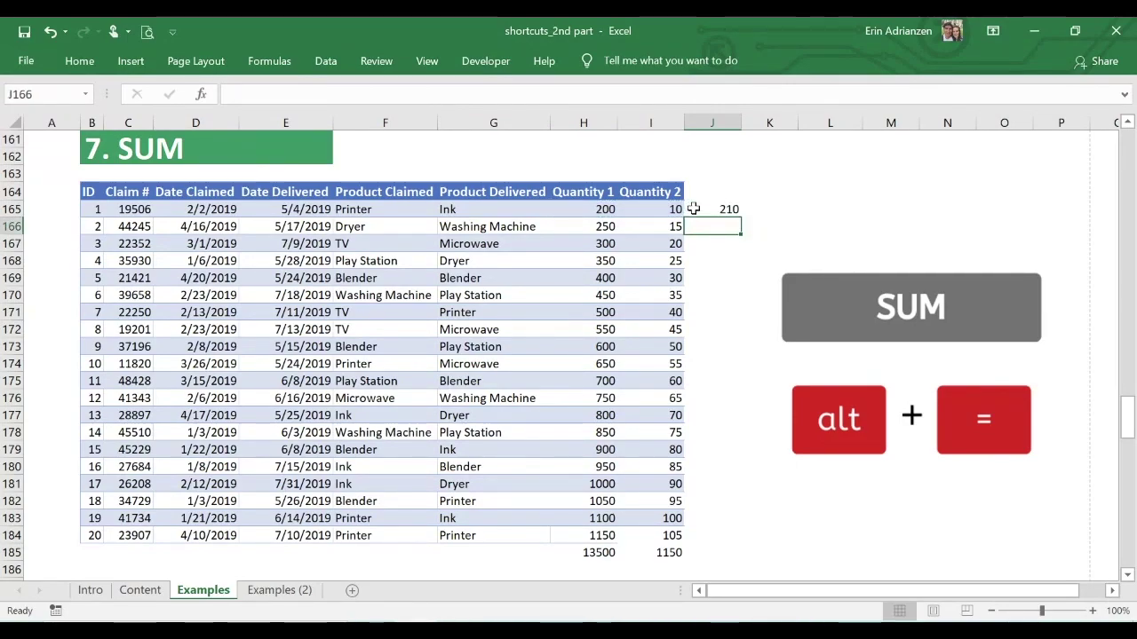
left_click(730, 212)
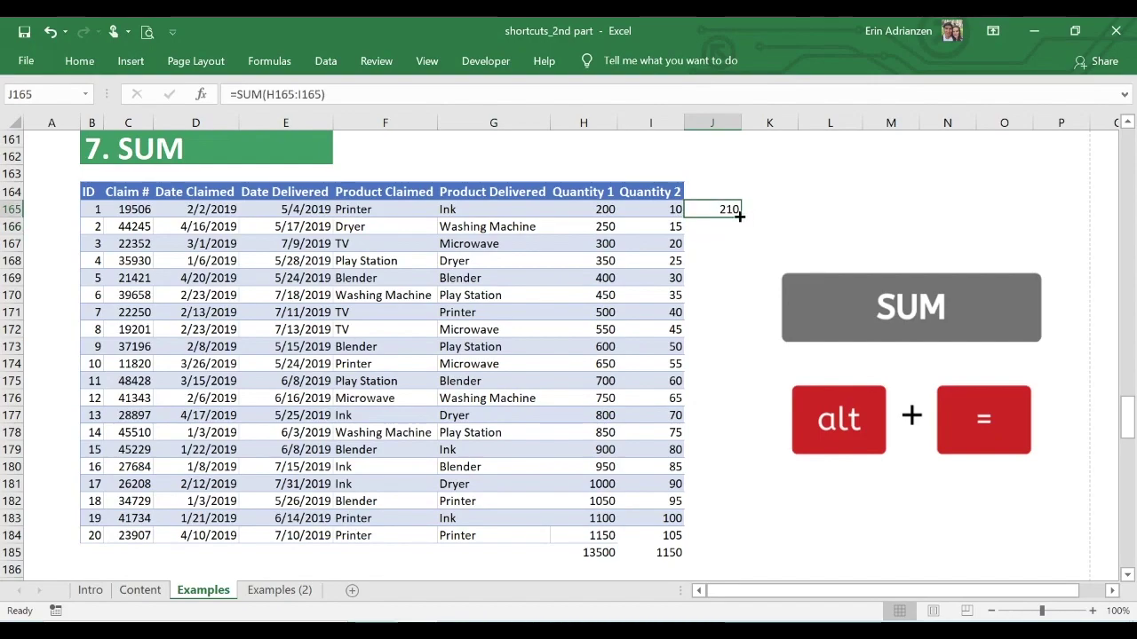
left_click_drag(739, 216, 692, 545)
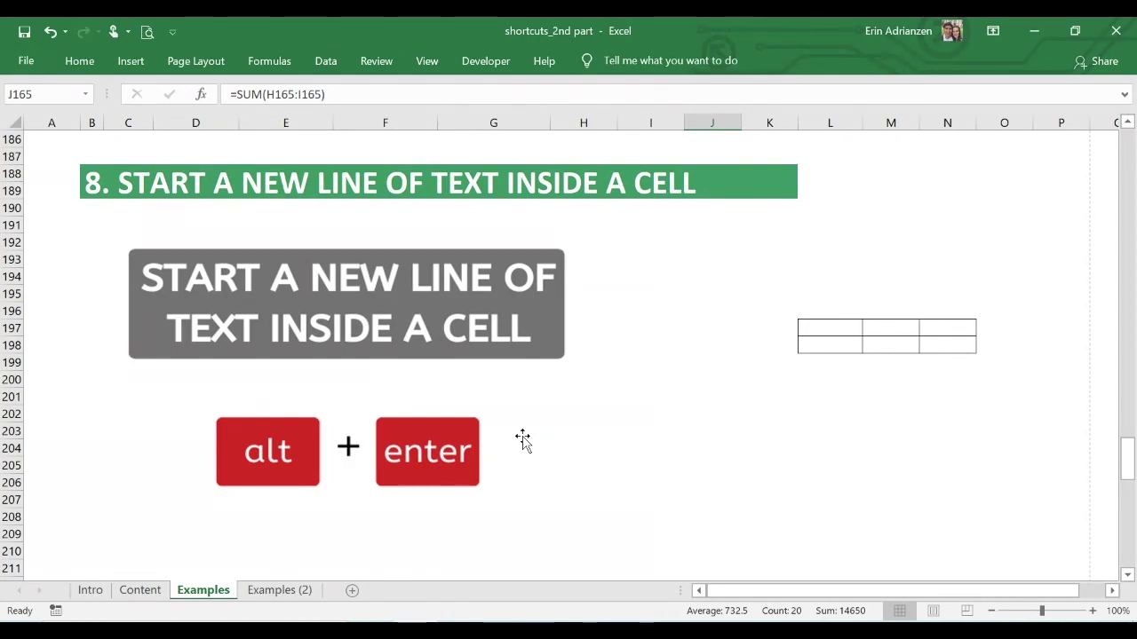
Enter three lines of text inside cell L197 of section 8: "vizxlization", "Power BI" and "Tableau", separated by line breaks
left_click(825, 326)
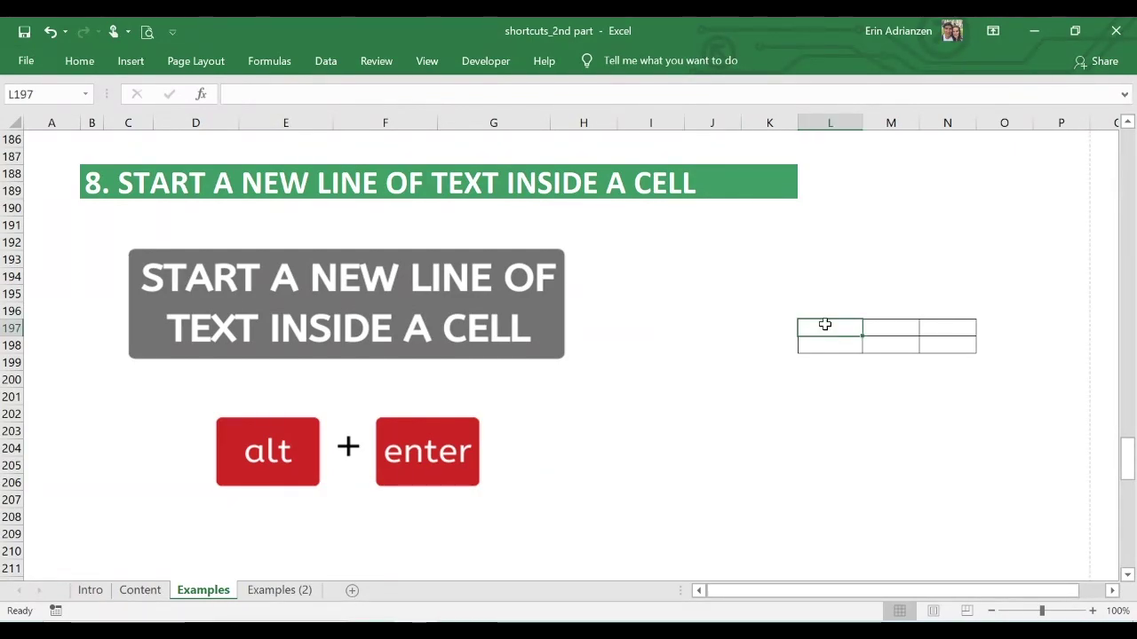
type("vi")
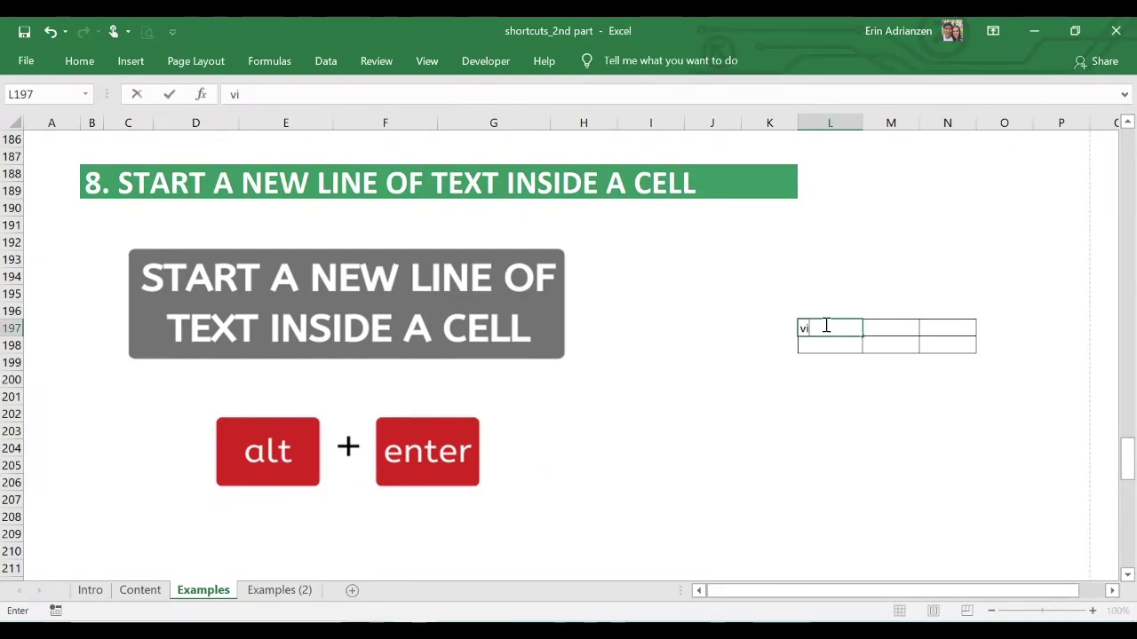
type("zxlization")
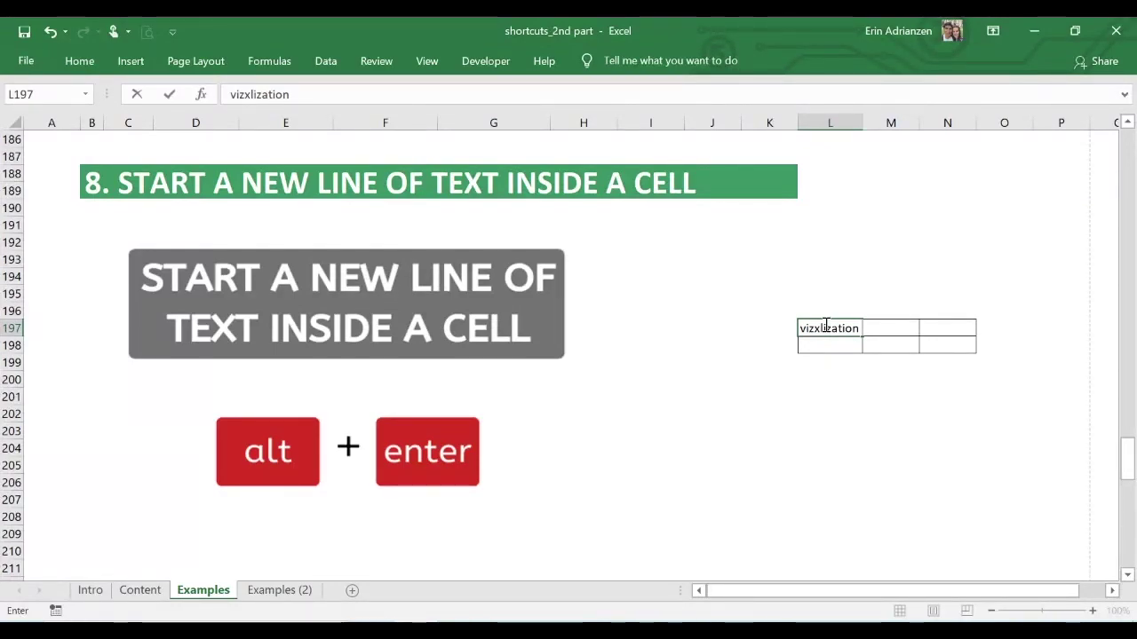
key("alt+Return")
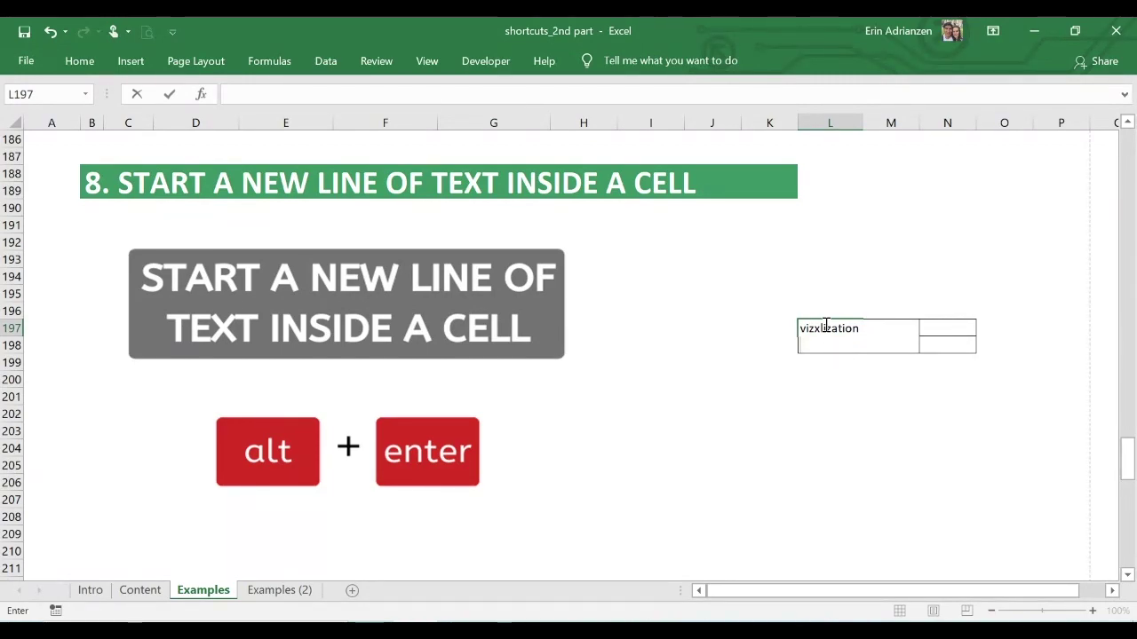
type("Power")
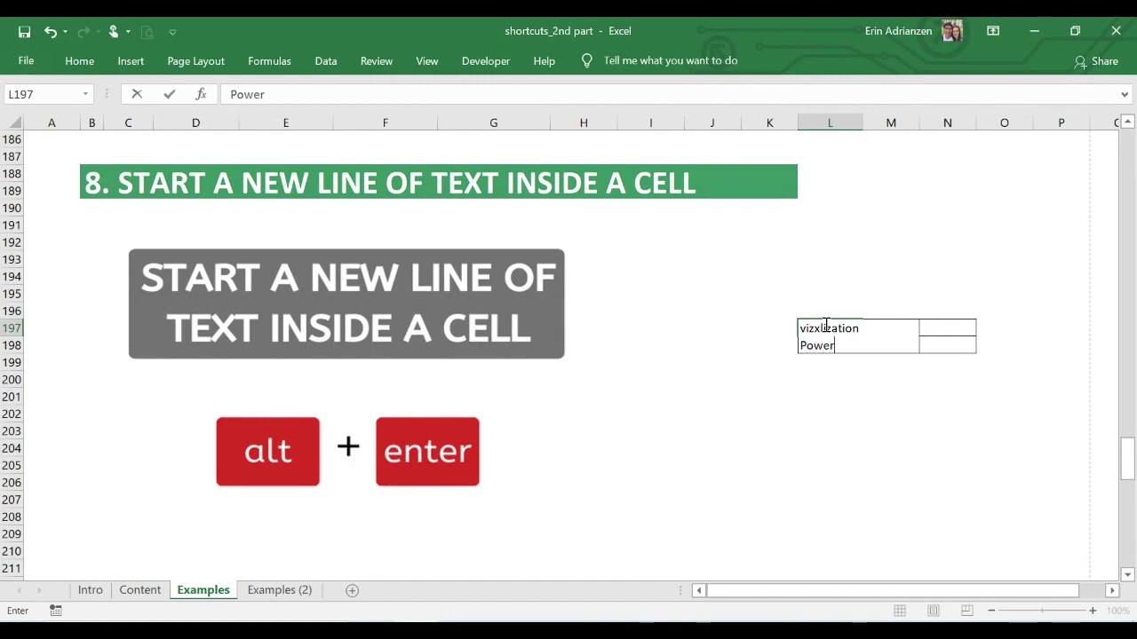
type(" BI")
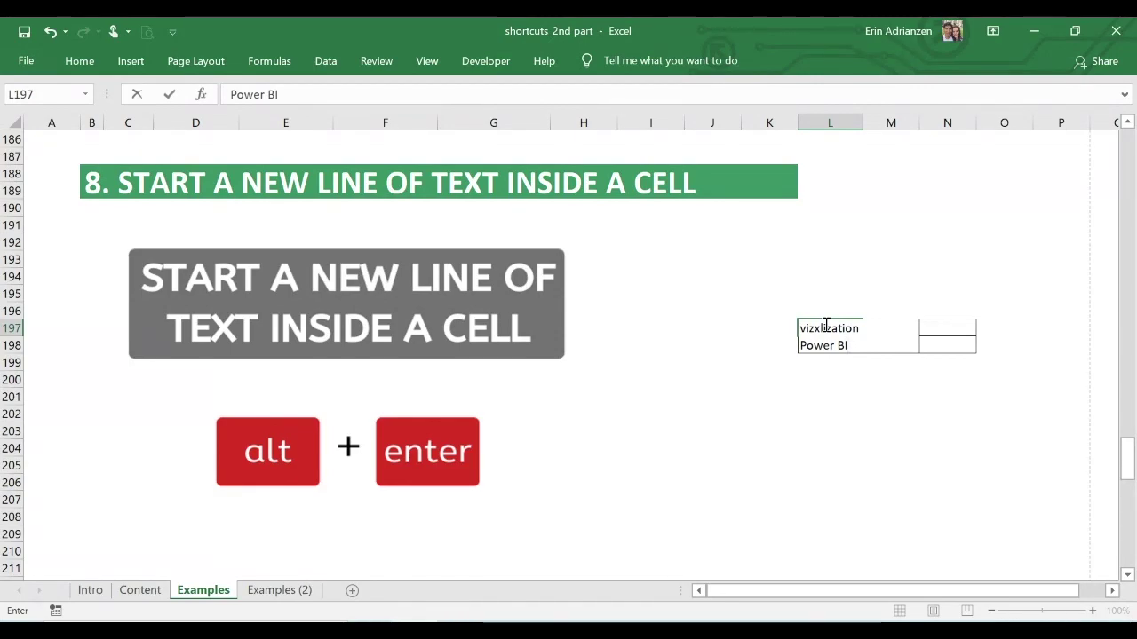
key("alt+Return")
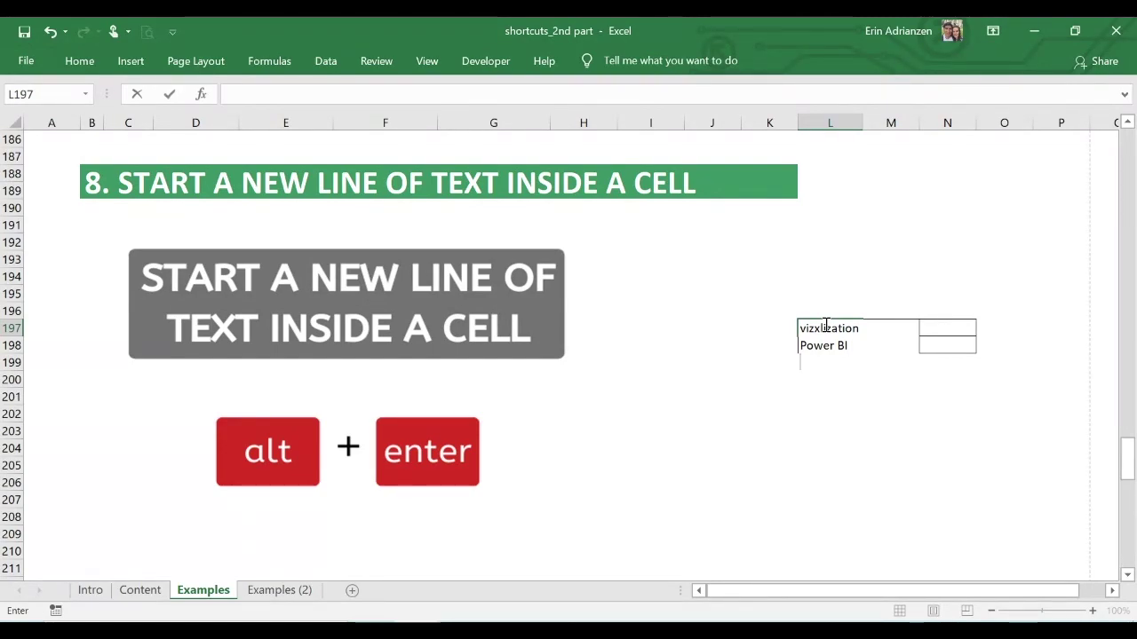
type("Tableau")
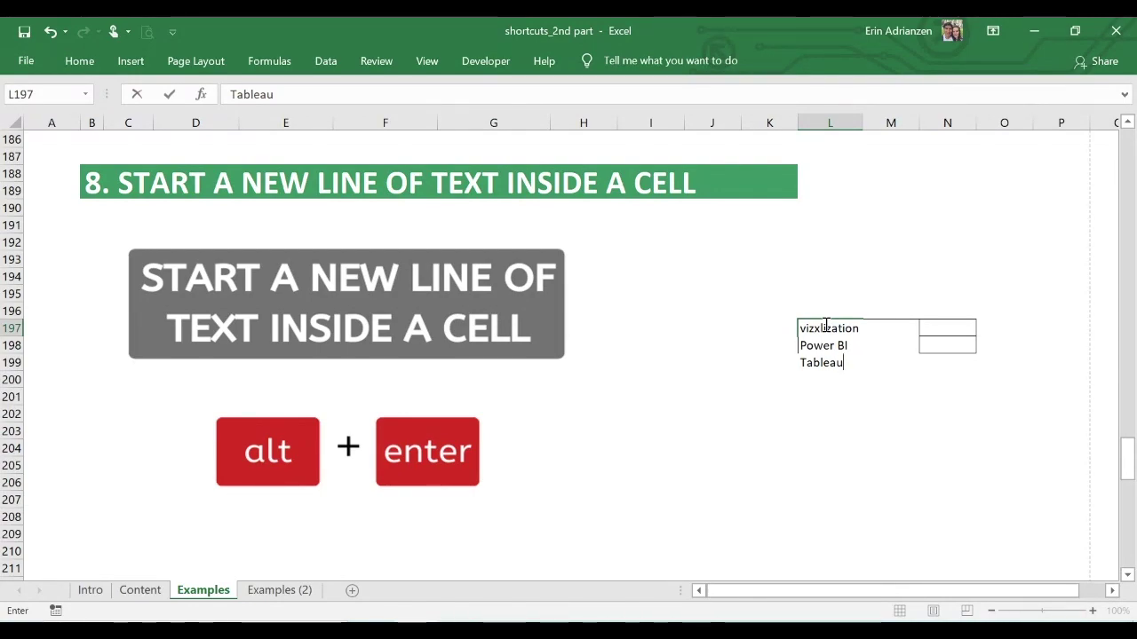
key("Return")
left_click(830, 346)
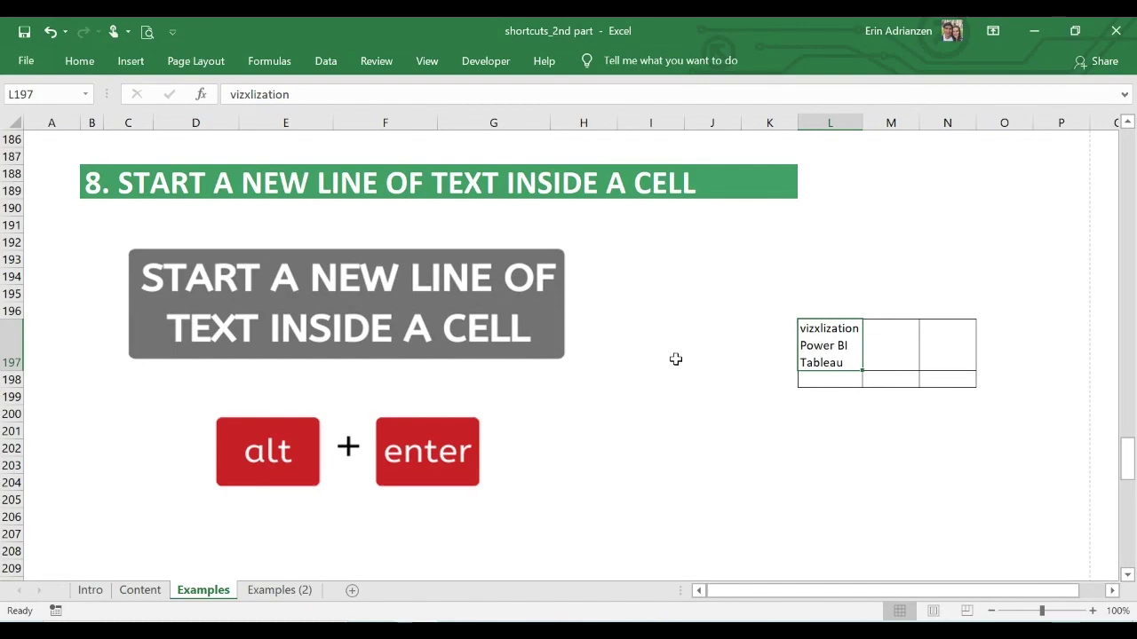
Insert the current date as a static value in cell J223 of section 9, Current Date
scroll(686, 444, "down", 9)
left_click(685, 437)
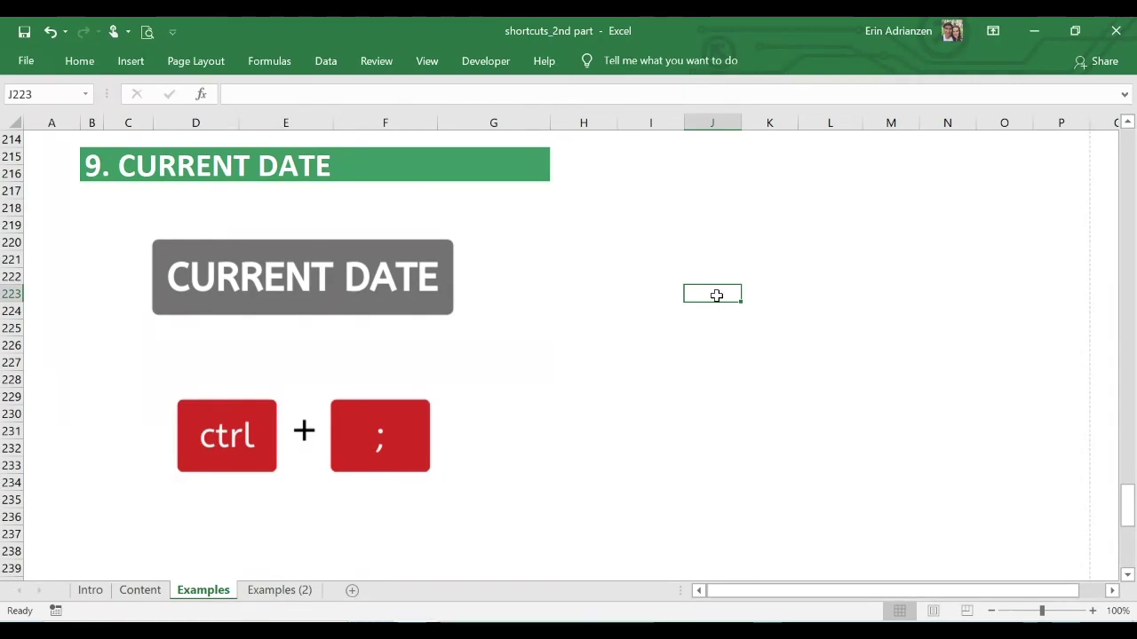
key("ctrl+semicolon")
key("Return")
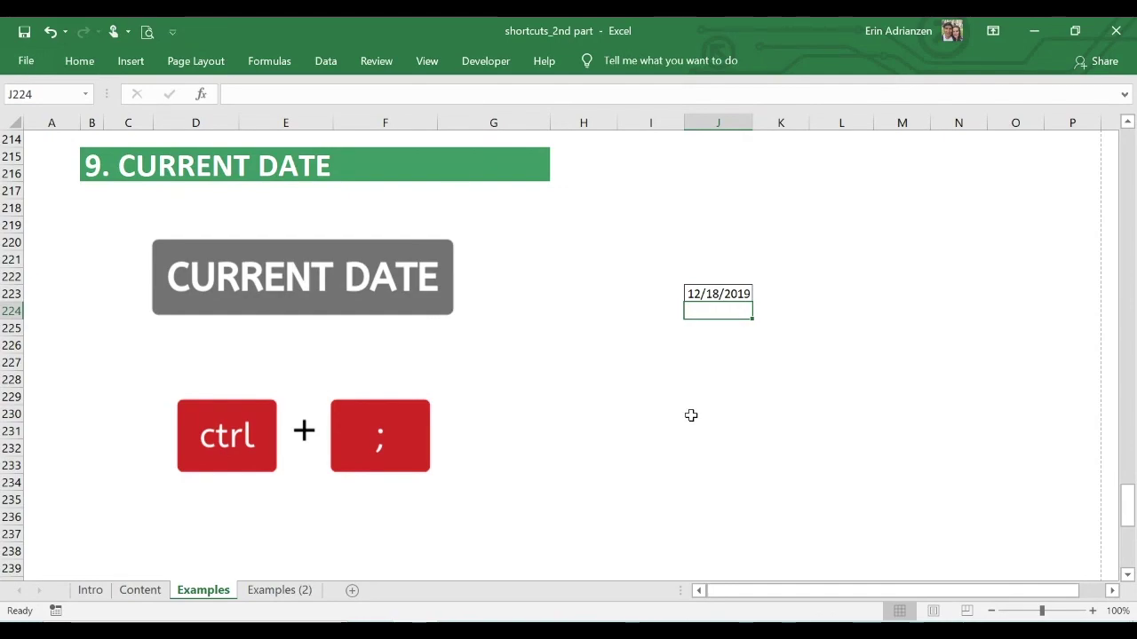
Insert the current time as a static value in cell J251 of section 10, Current Time
scroll(691, 415, "down", 5)
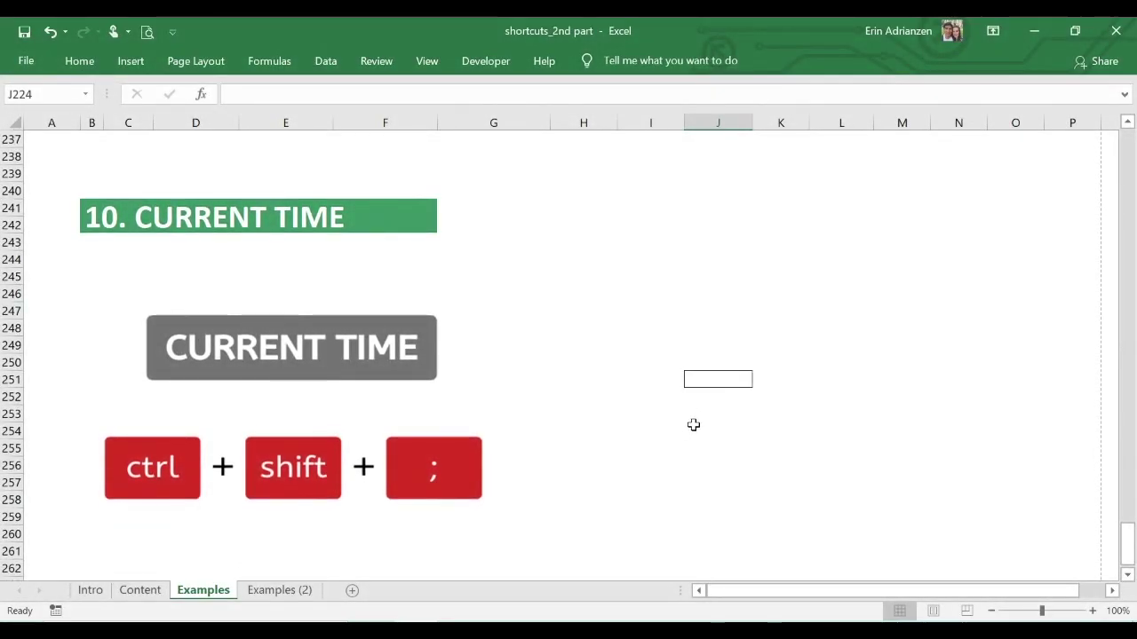
left_click(719, 381)
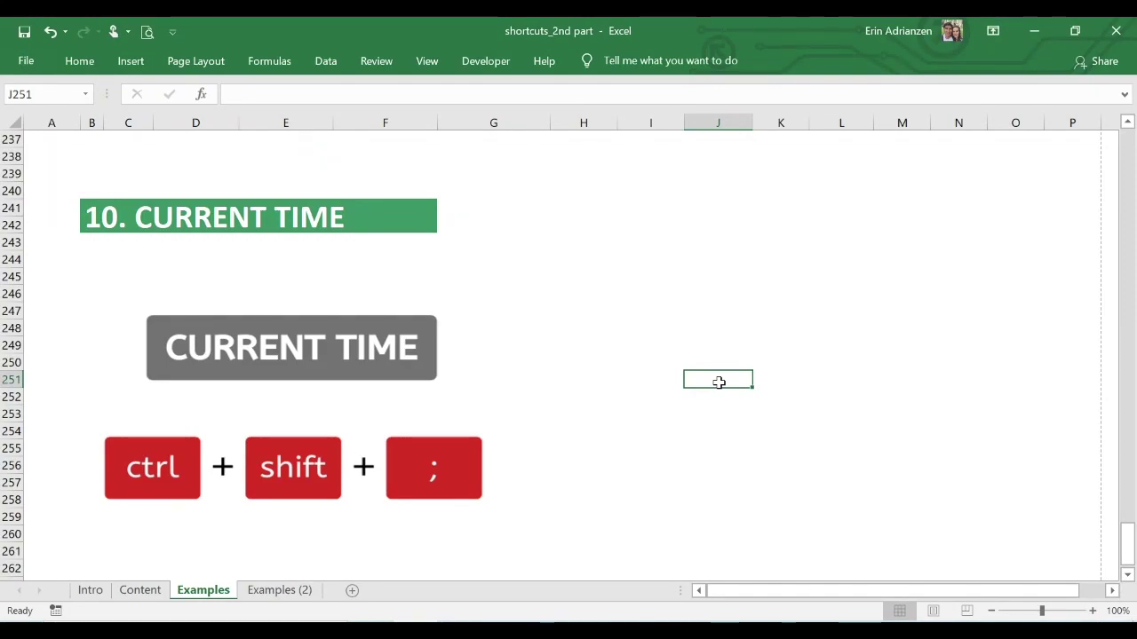
key("ctrl+shift+semicolon")
key("Return")
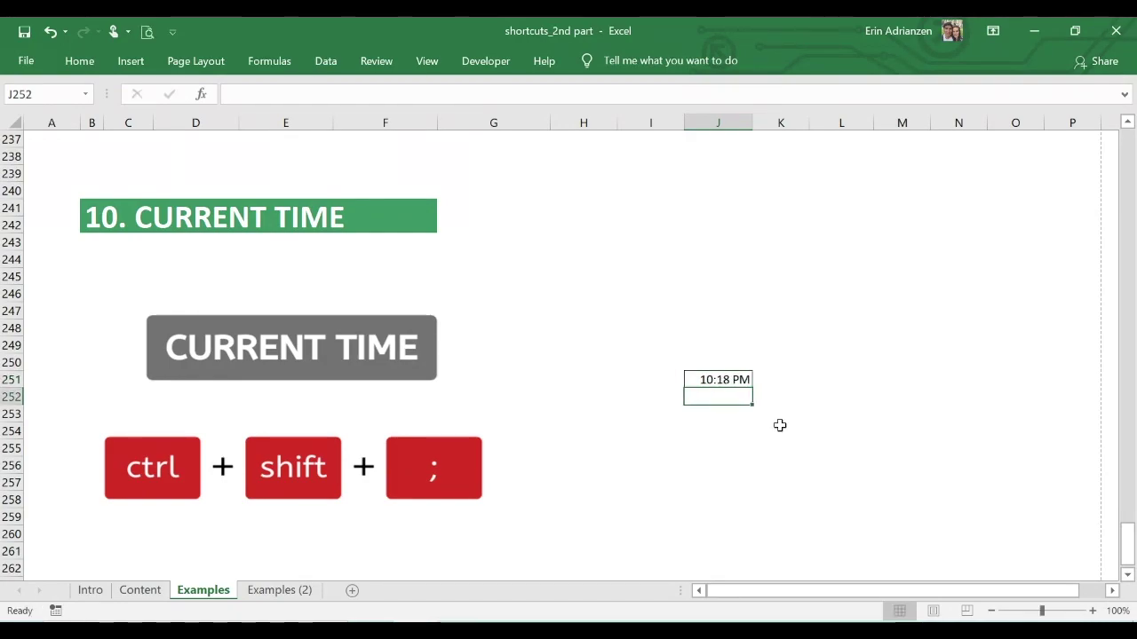